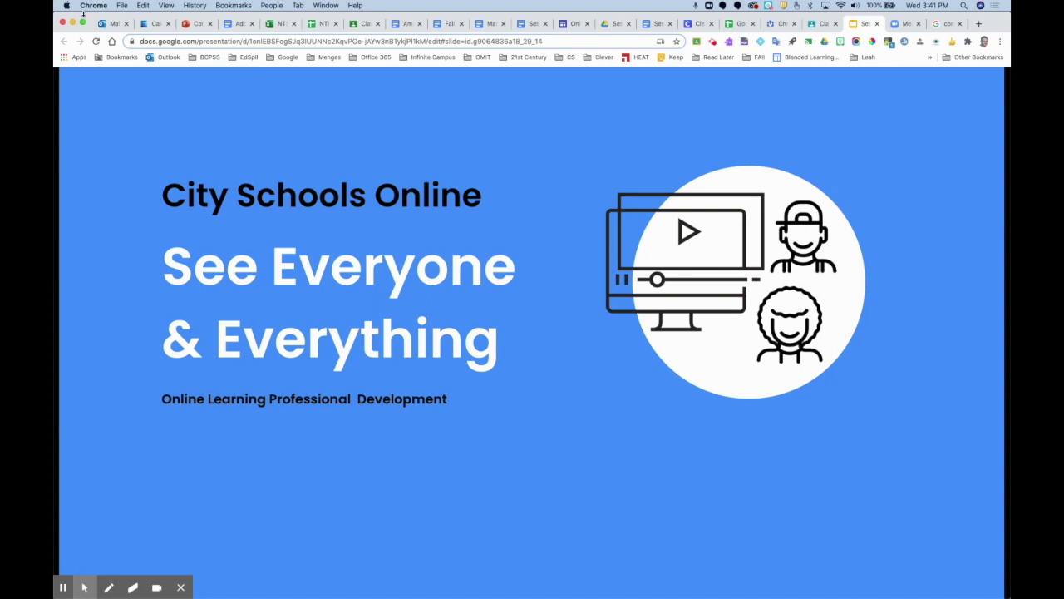
Step: Minimize the Chrome window showing Google Slides to reveal the Zoom meeting behind it
{"action": "left_click", "coordinate": [72, 23]}
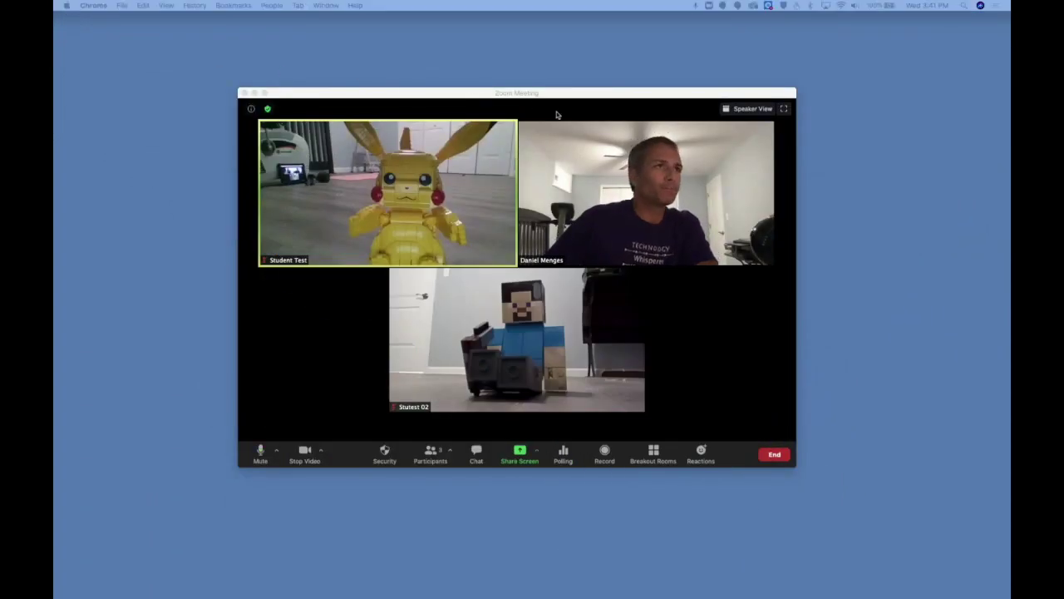
Step: Switch the three-person meeting to speaker view so the Pikachu video is enlarged
{"action": "mouse_move", "coordinate": [595, 240]}
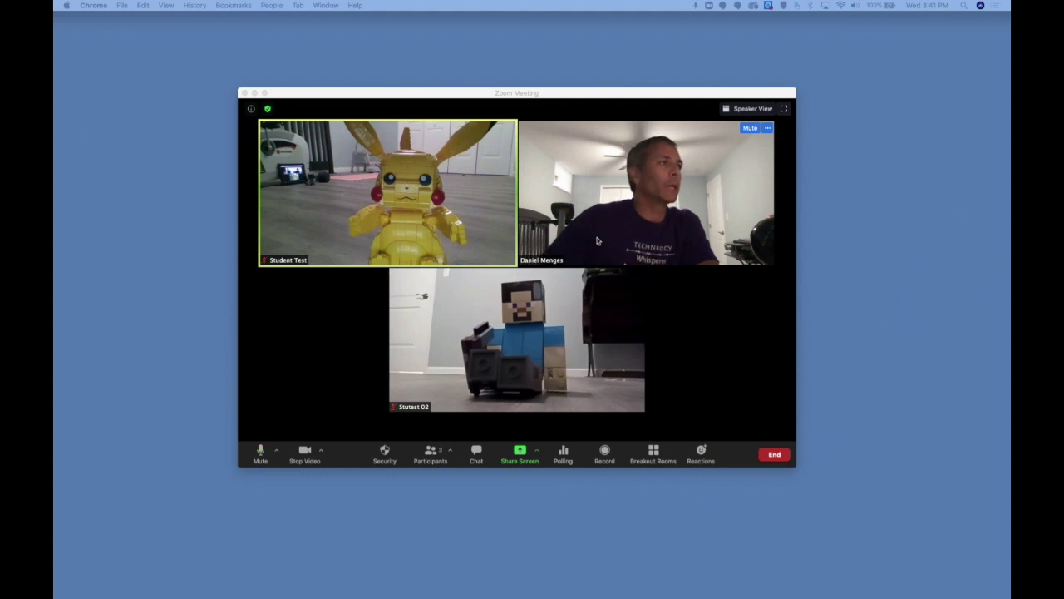
{"action": "mouse_move", "coordinate": [395, 214]}
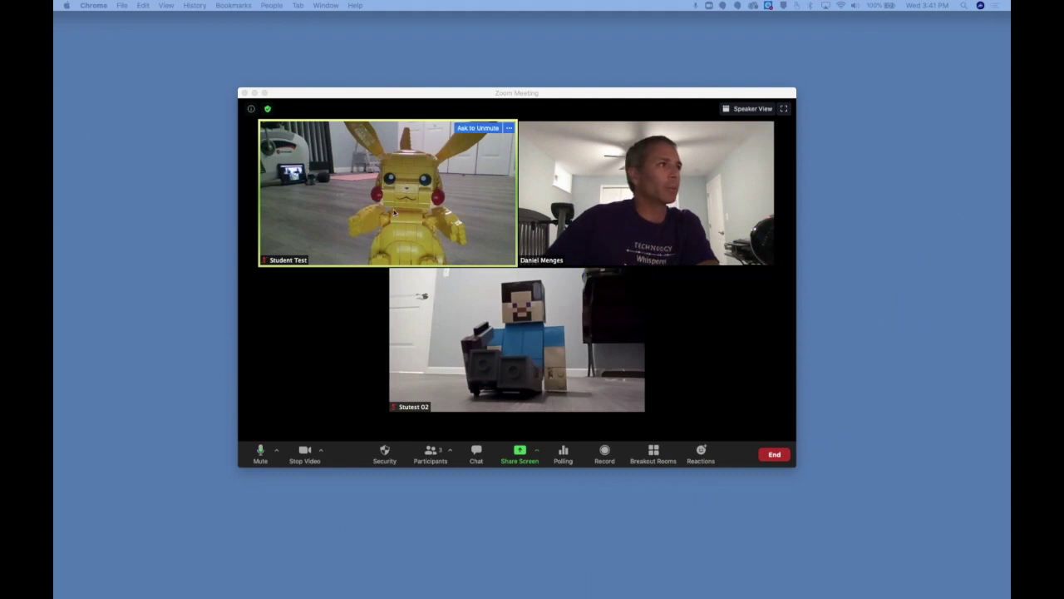
{"action": "mouse_move", "coordinate": [509, 330]}
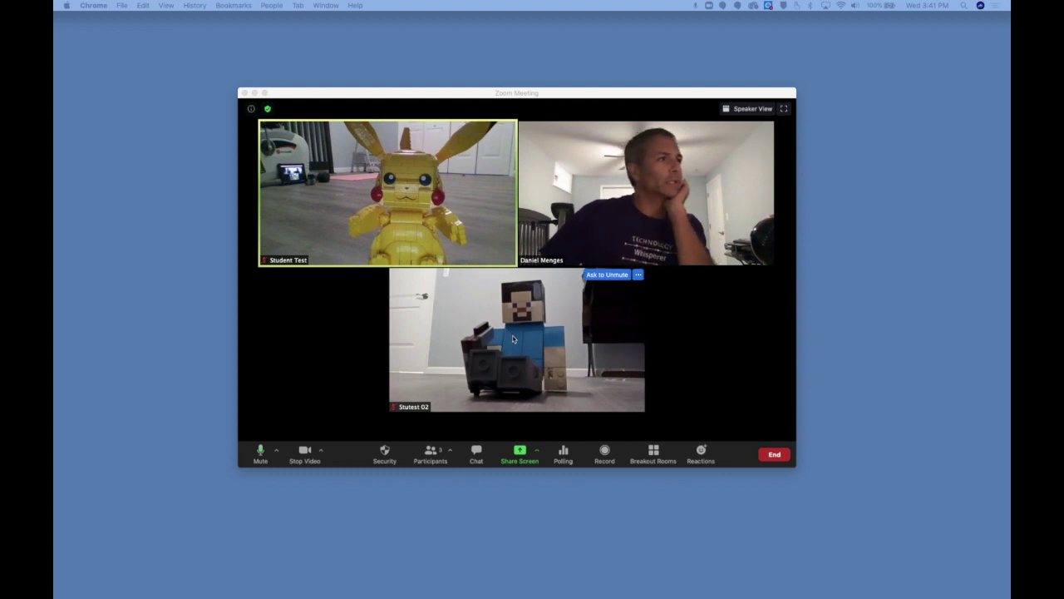
{"action": "mouse_move", "coordinate": [449, 237]}
{"action": "mouse_move", "coordinate": [645, 164]}
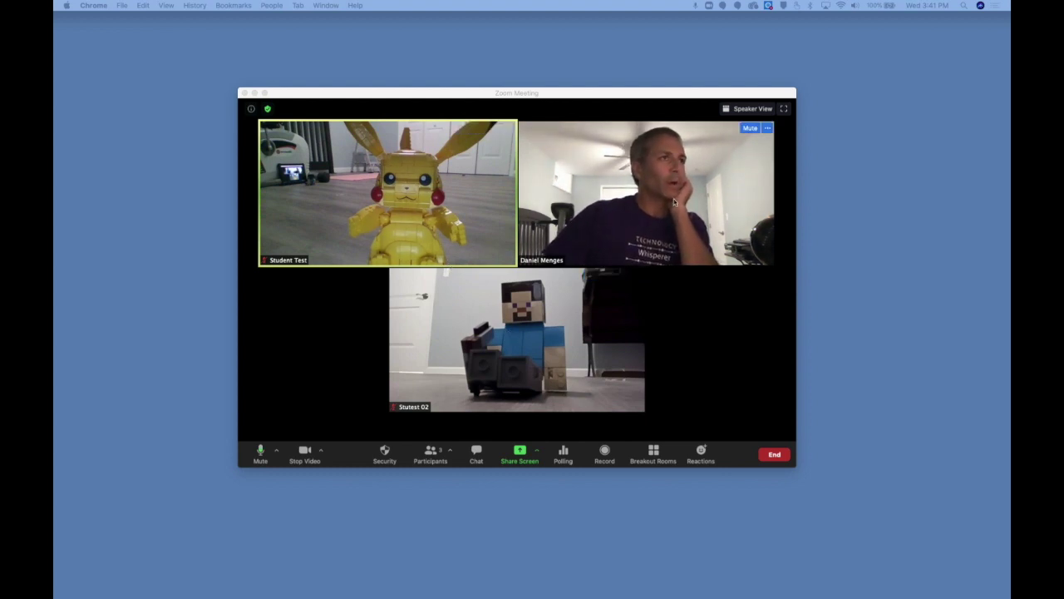
{"action": "mouse_move", "coordinate": [401, 278]}
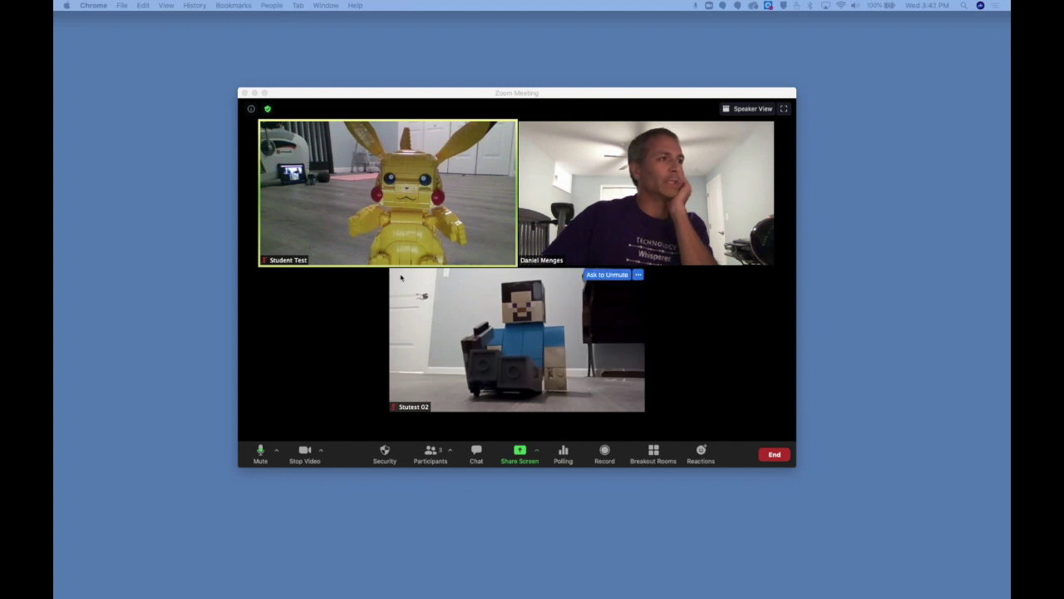
{"action": "mouse_move", "coordinate": [397, 254]}
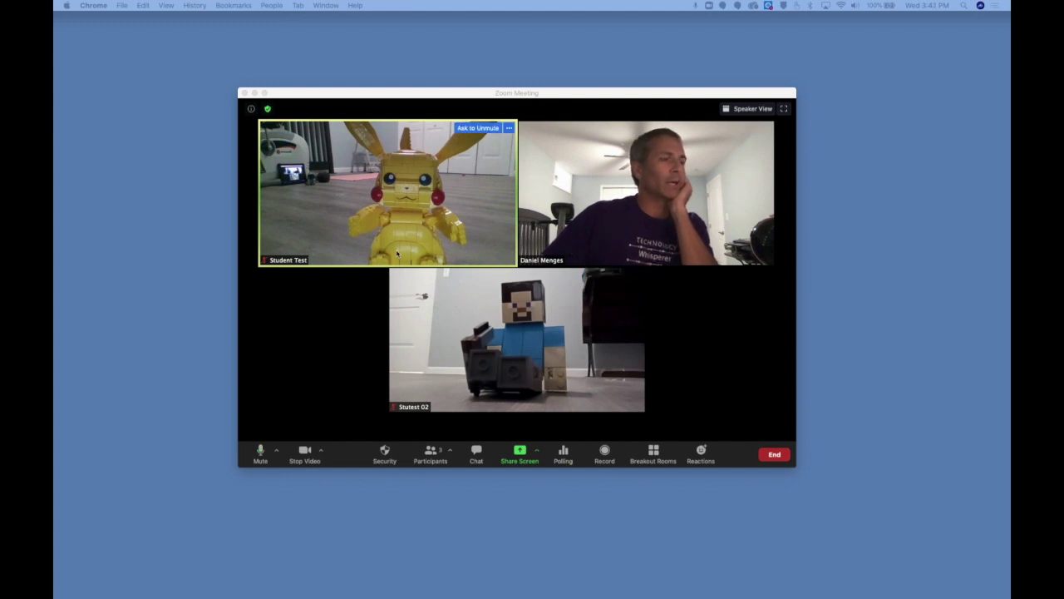
{"action": "mouse_move", "coordinate": [571, 317]}
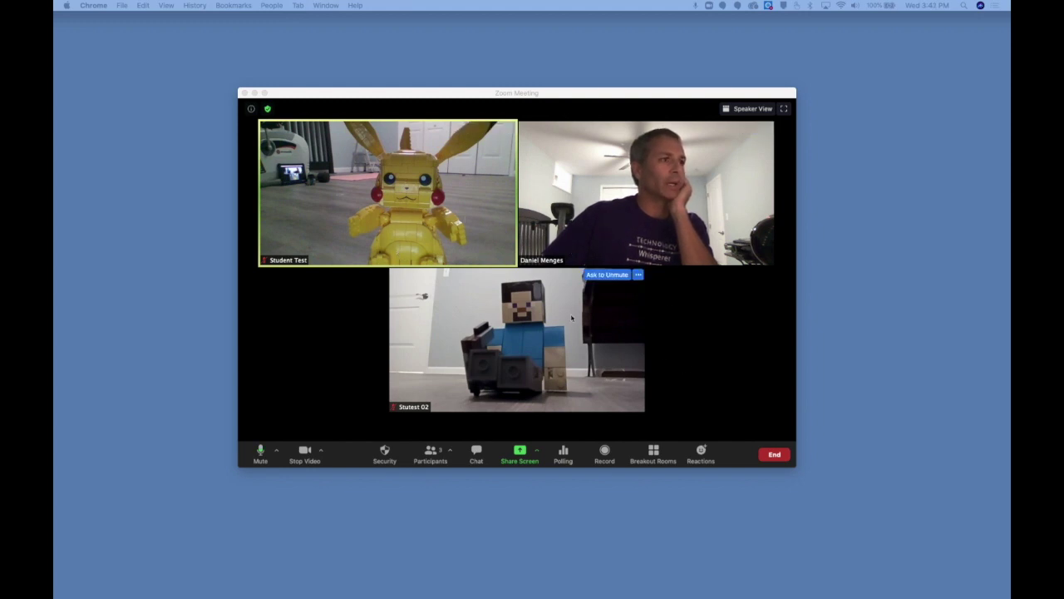
{"action": "left_click", "coordinate": [746, 110]}
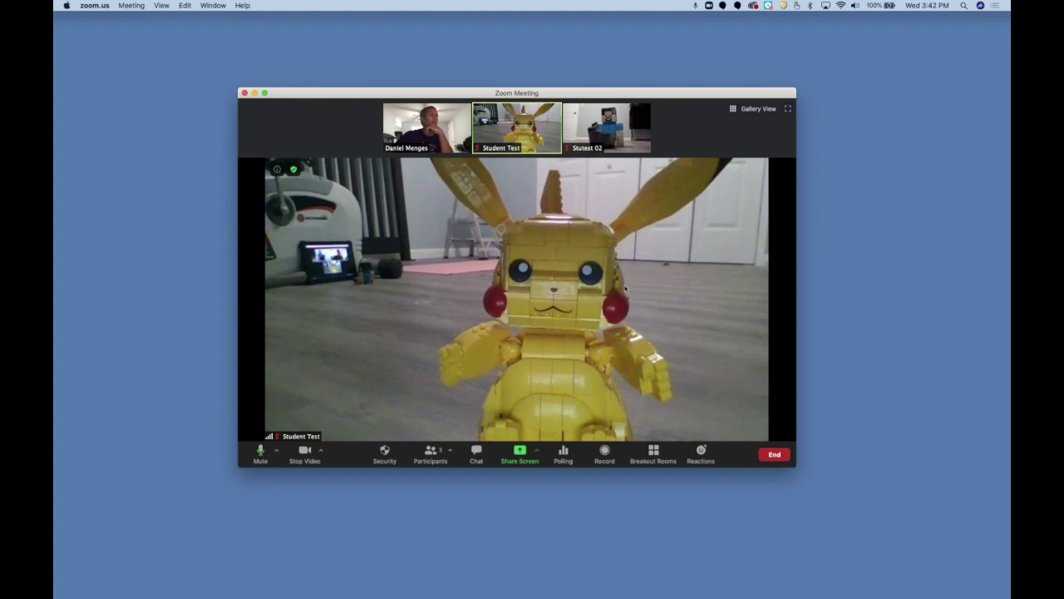
Step: Switch back to gallery view with all three participant feeds as equal tiles
{"action": "mouse_move", "coordinate": [584, 126]}
{"action": "left_click", "coordinate": [742, 111]}
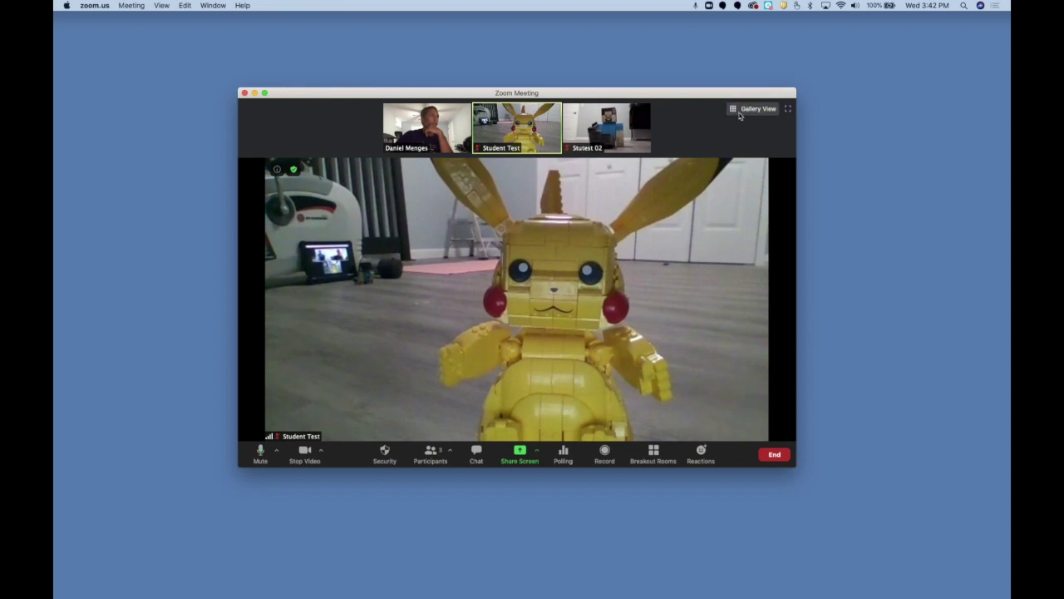
{"action": "mouse_move", "coordinate": [524, 268]}
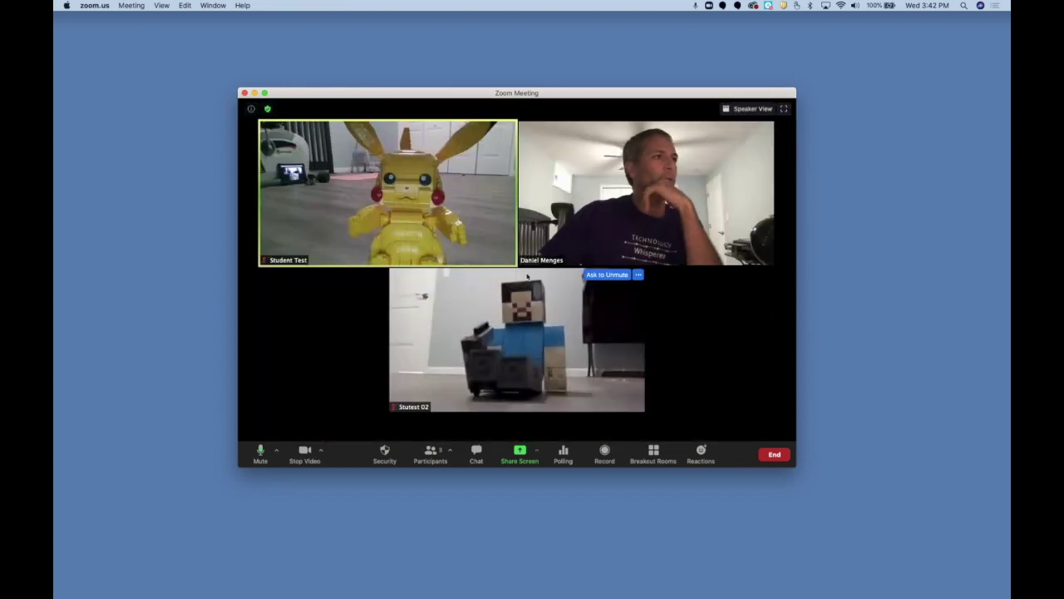
Step: Toggle full screen on and off, move the meeting window up-left, and show Participants
{"action": "left_click", "coordinate": [785, 110]}
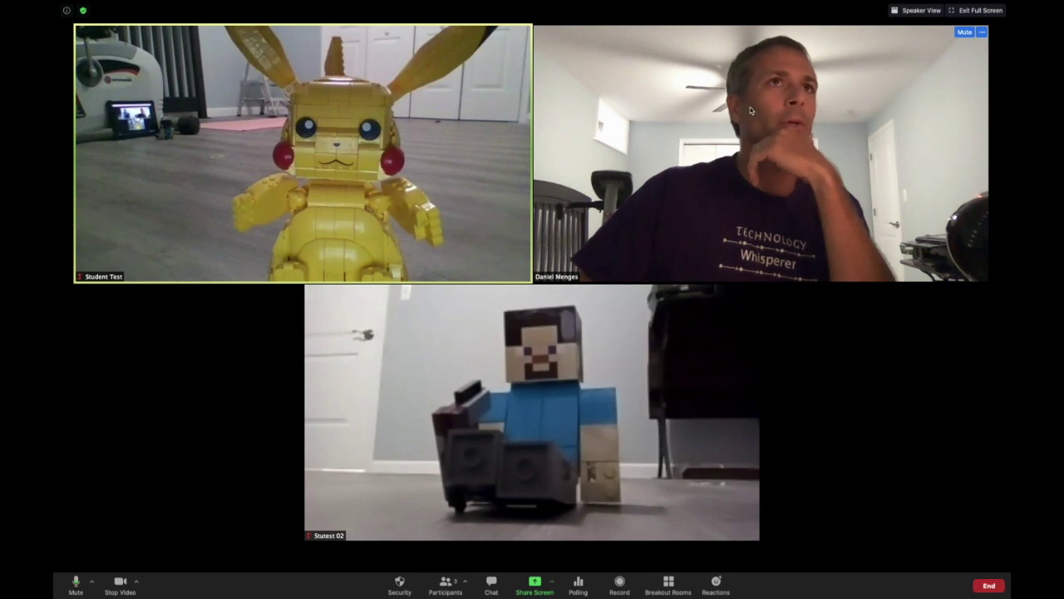
{"action": "left_click", "coordinate": [976, 10]}
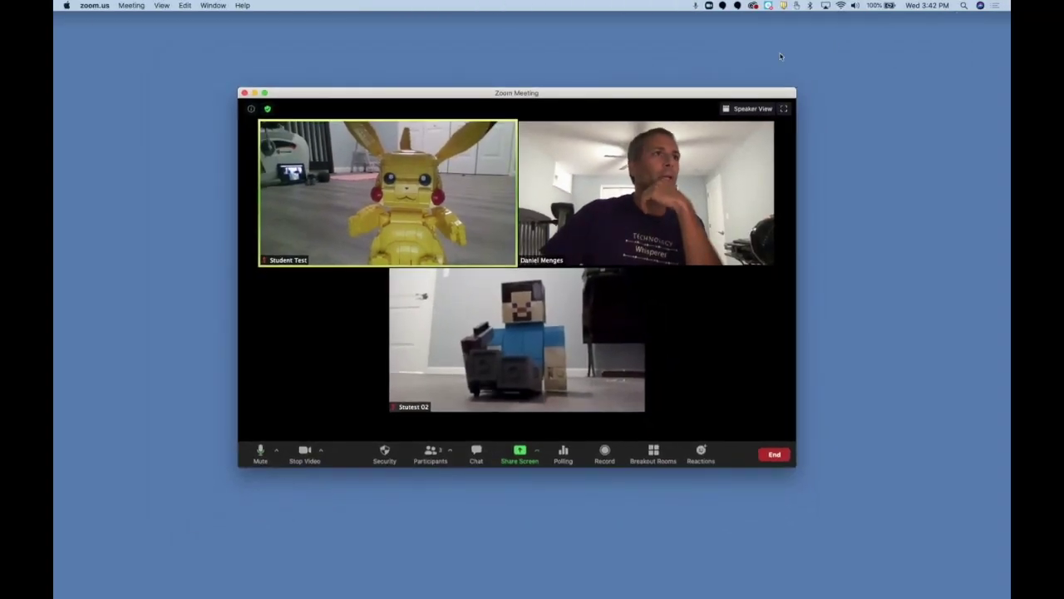
{"action": "left_click_drag", "start_coordinate": [720, 99], "coordinate": [696, 73]}
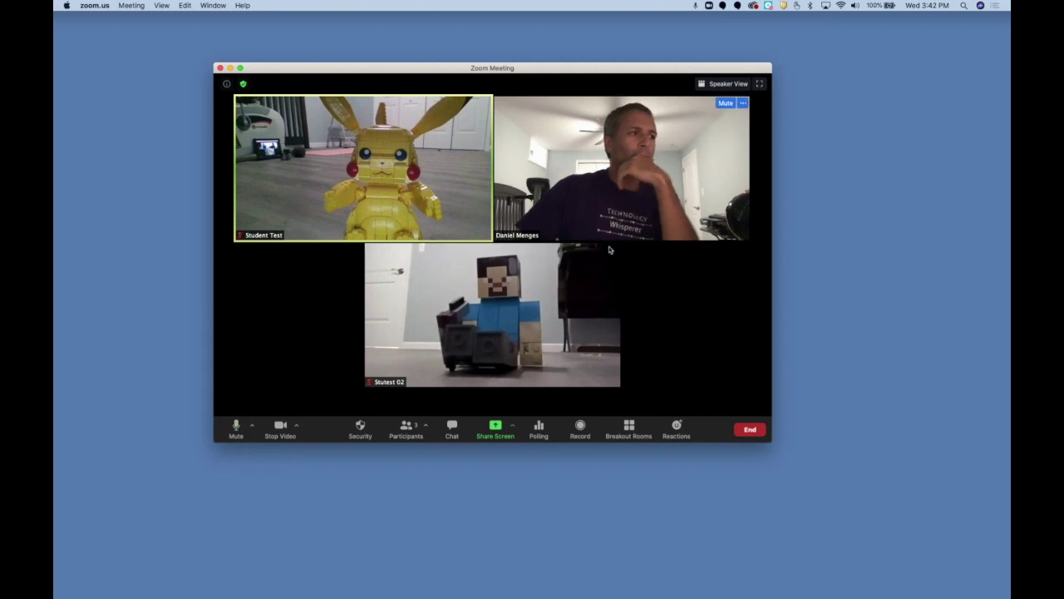
{"action": "mouse_move", "coordinate": [476, 375]}
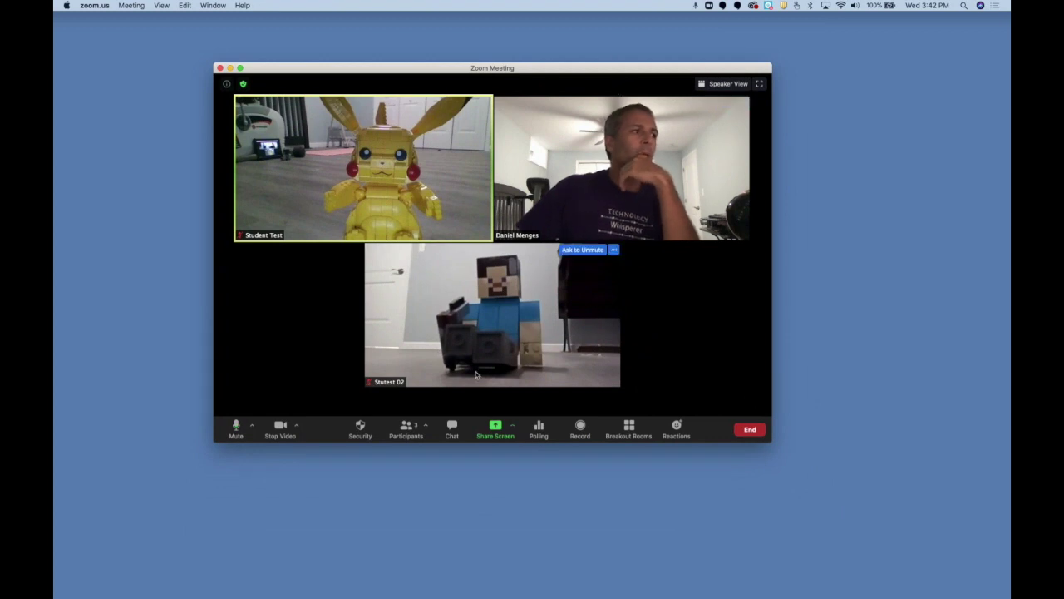
{"action": "left_click", "coordinate": [398, 430]}
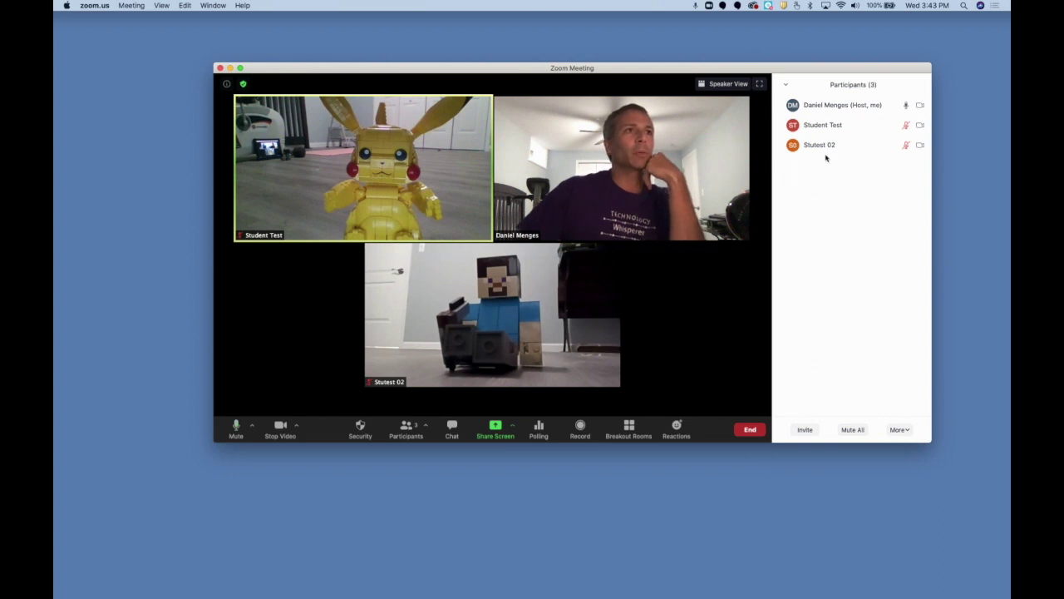
Step: Pop the Participants list out into its own window, move it, then merge it back
{"action": "left_click", "coordinate": [786, 86]}
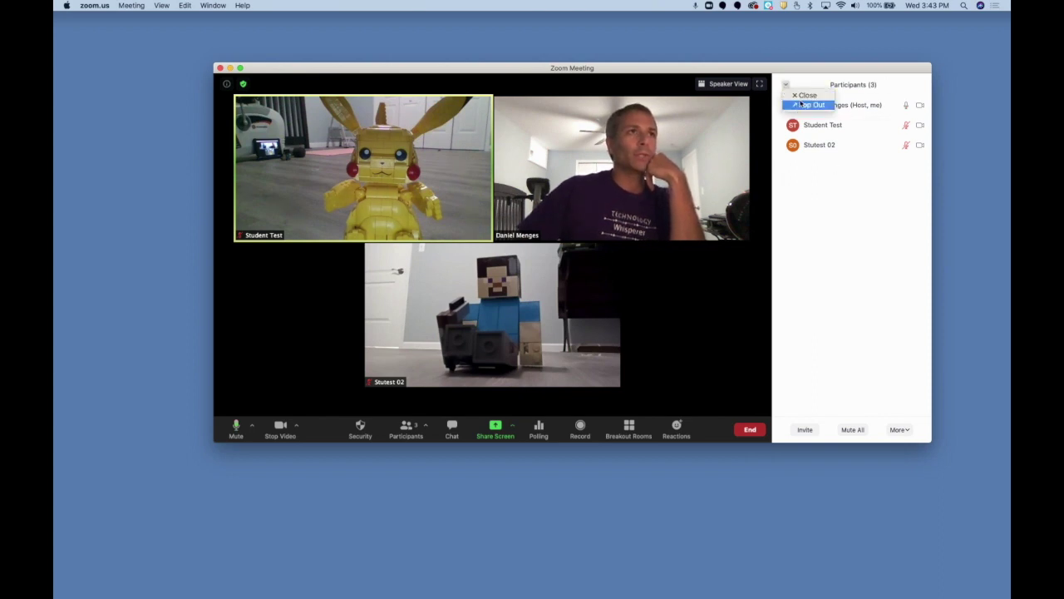
{"action": "left_click", "coordinate": [807, 105]}
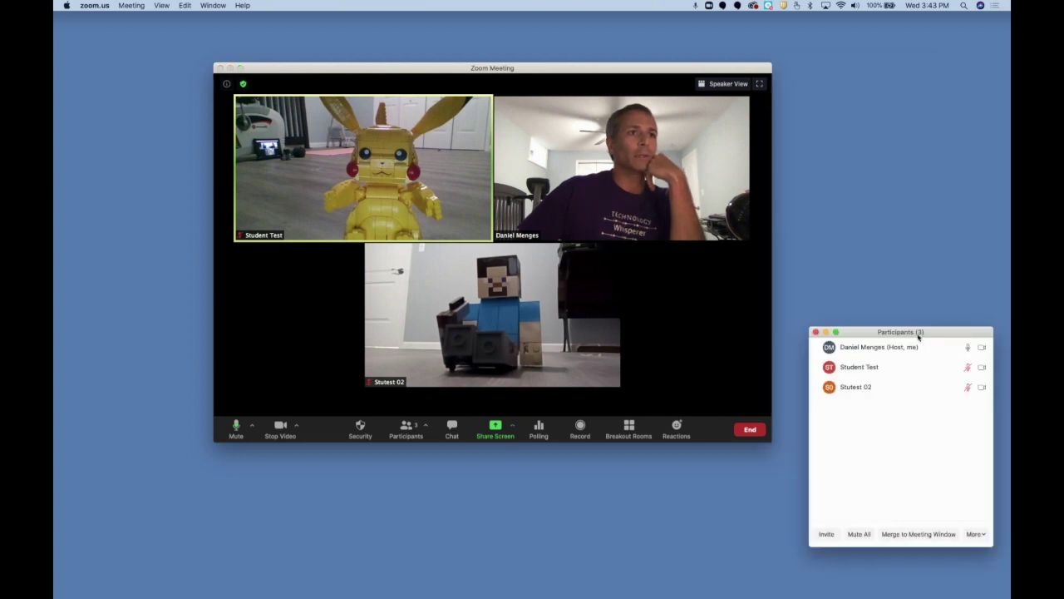
{"action": "left_click_drag", "start_coordinate": [918, 336], "coordinate": [882, 221]}
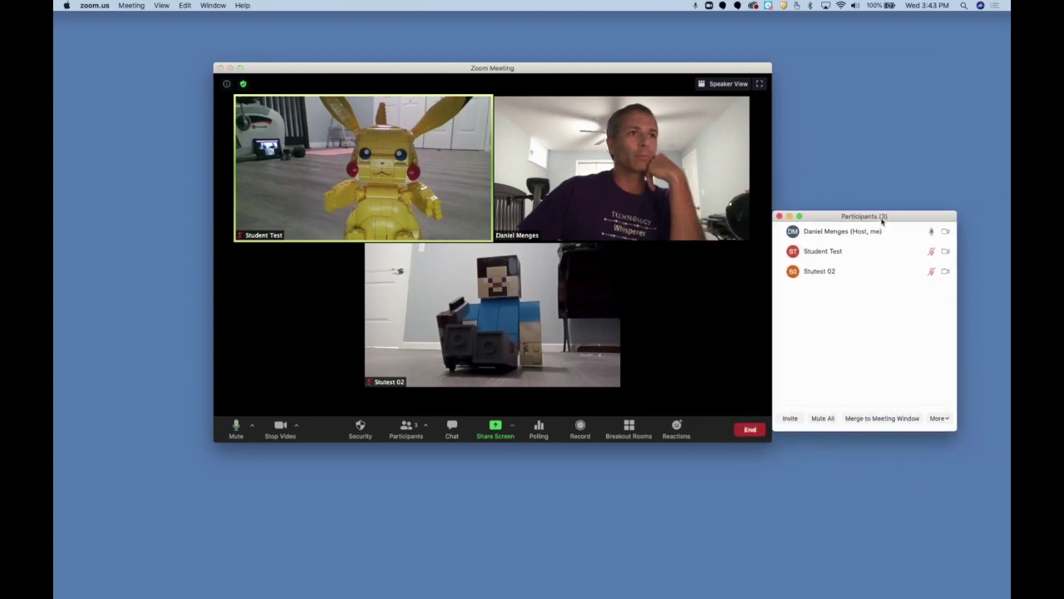
{"action": "left_click", "coordinate": [884, 420]}
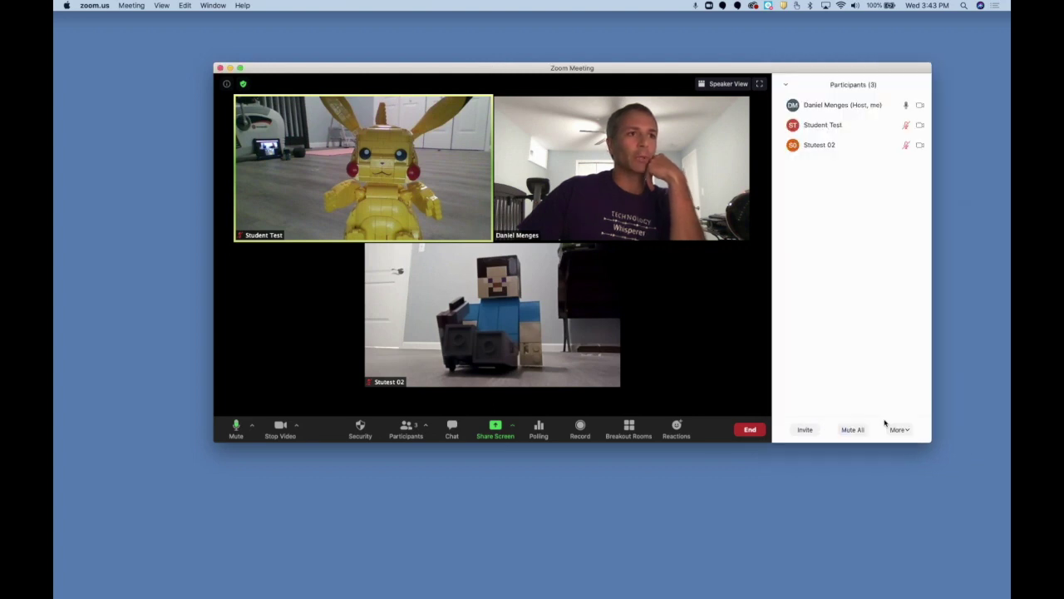
Step: Close the docked Participants panel and show the Chat panel beside the videos
{"action": "left_click", "coordinate": [786, 85]}
{"action": "left_click", "coordinate": [796, 92]}
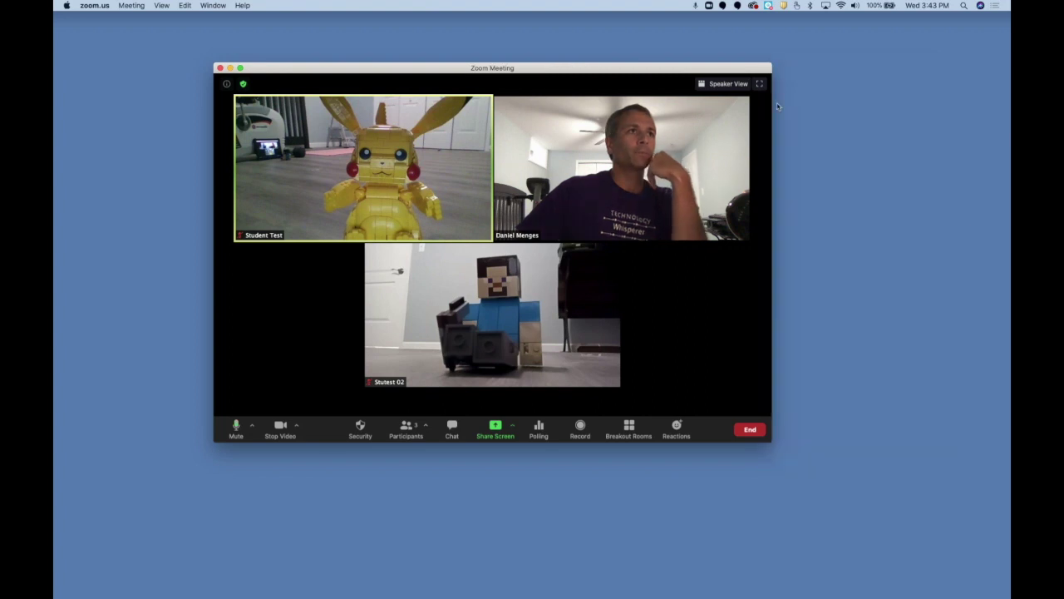
{"action": "left_click", "coordinate": [452, 429]}
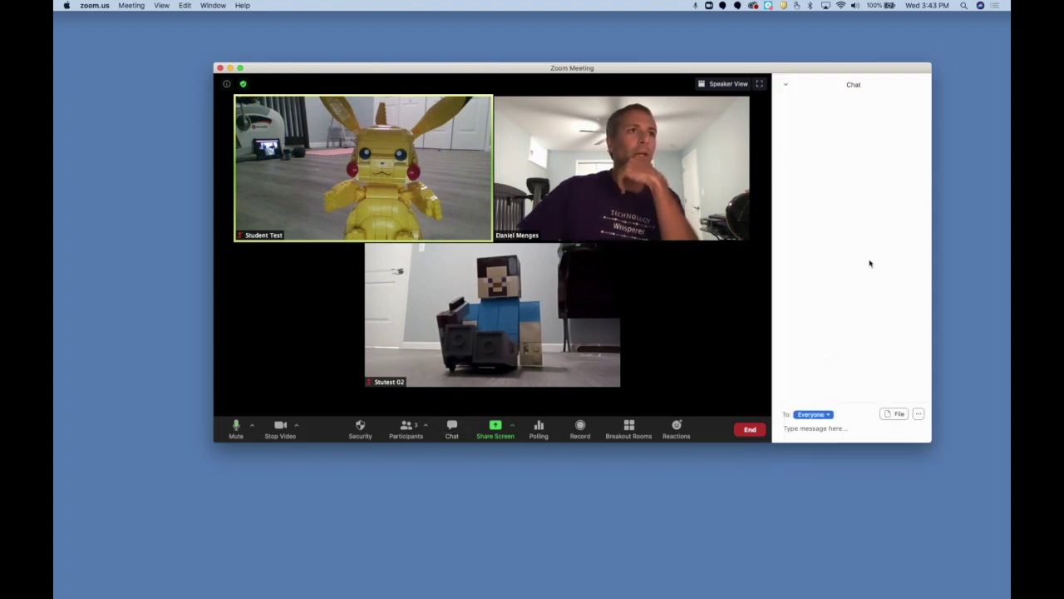
Step: Close the docked Chat panel, leaving only the three-participant gallery
{"action": "left_click", "coordinate": [785, 84]}
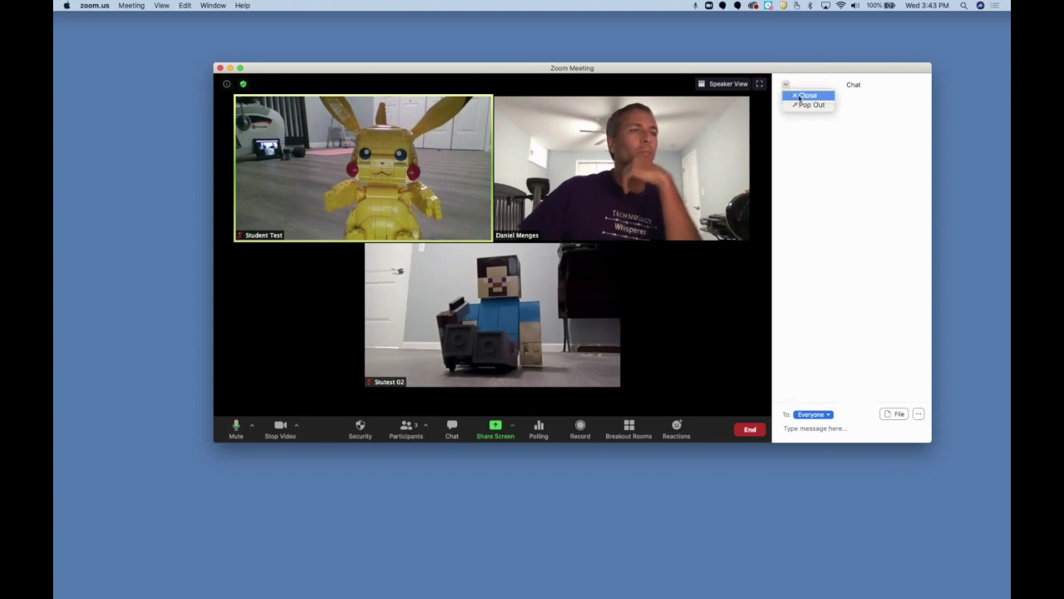
{"action": "left_click", "coordinate": [806, 95]}
{"action": "mouse_move", "coordinate": [554, 371]}
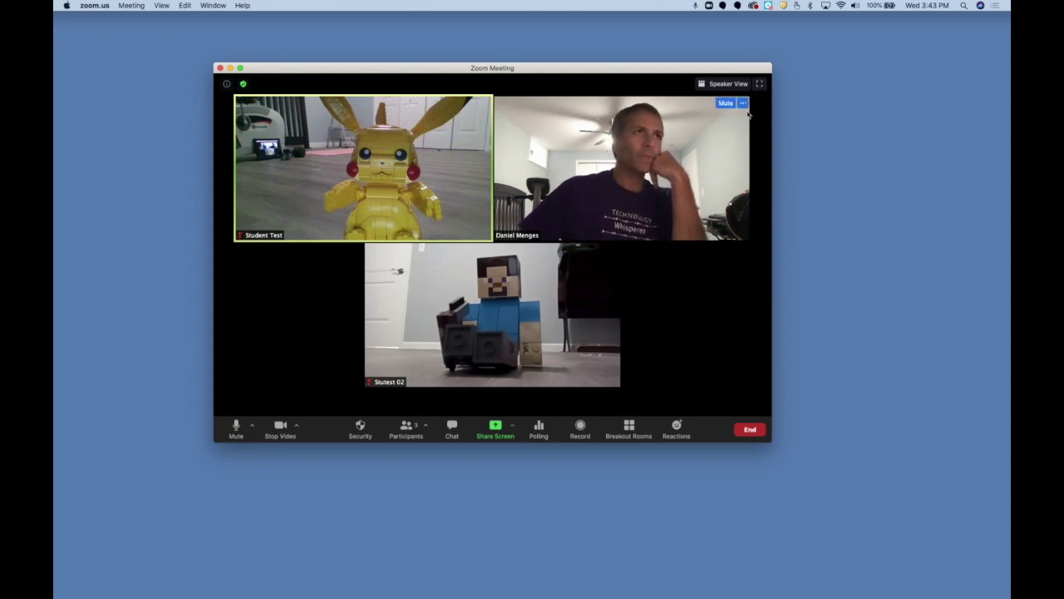
Step: Make the meeting full screen, show the Participants window, and move it toward the lower right
{"action": "left_click", "coordinate": [759, 85]}
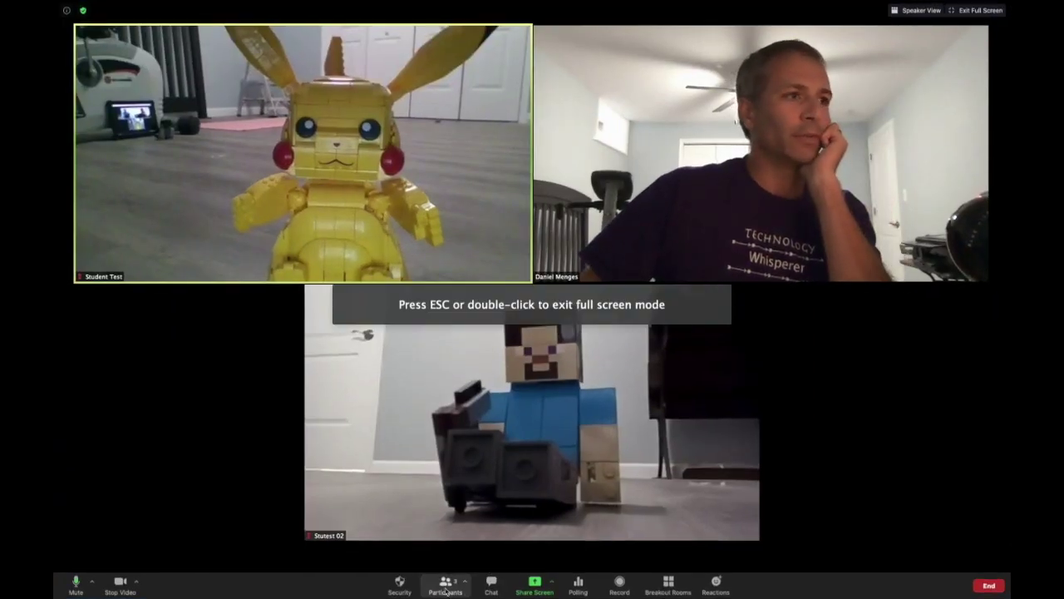
{"action": "left_click", "coordinate": [449, 586]}
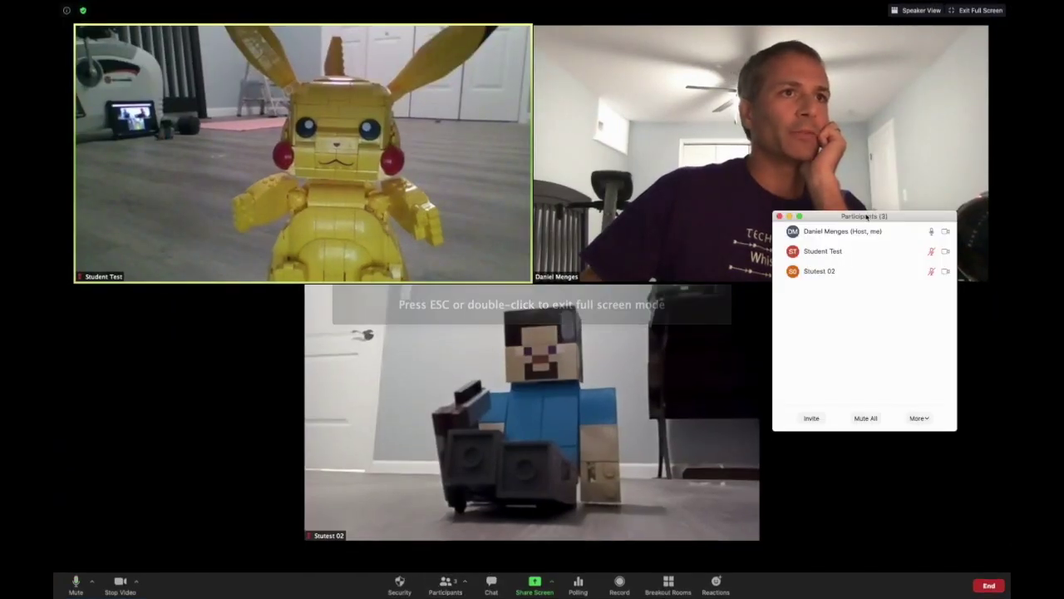
{"action": "left_click_drag", "start_coordinate": [862, 209], "coordinate": [933, 334]}
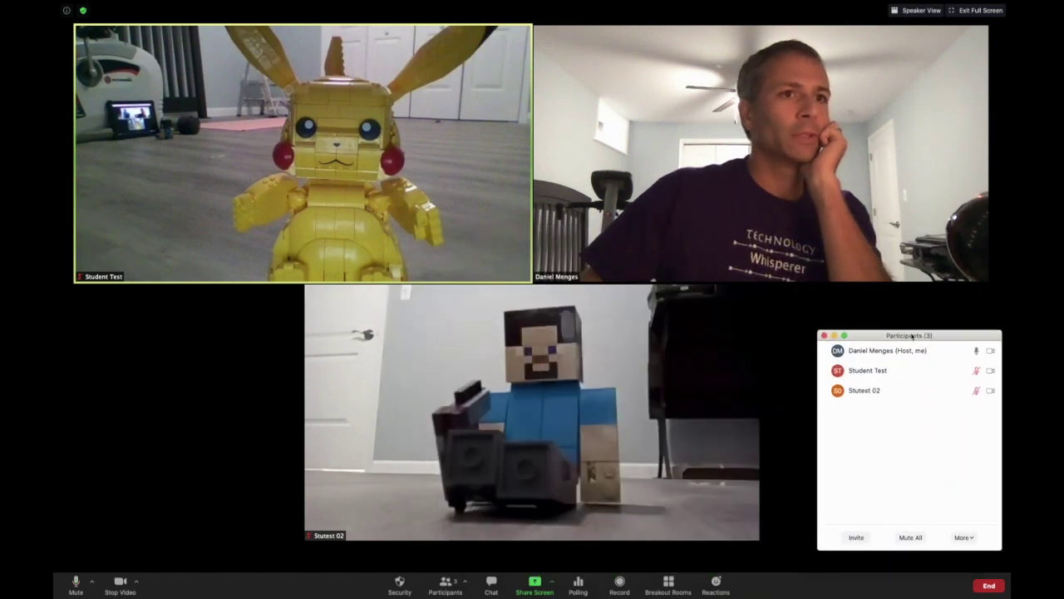
{"action": "mouse_move", "coordinate": [701, 380]}
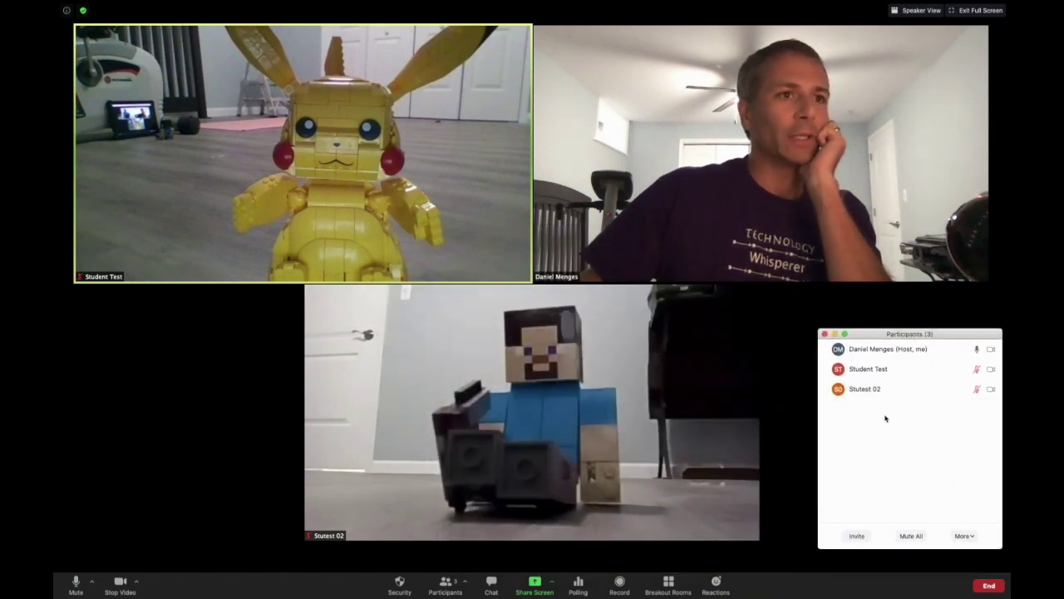
Step: Bring up the participants' More options menu and dismiss it without choosing anything
{"action": "left_click", "coordinate": [961, 537]}
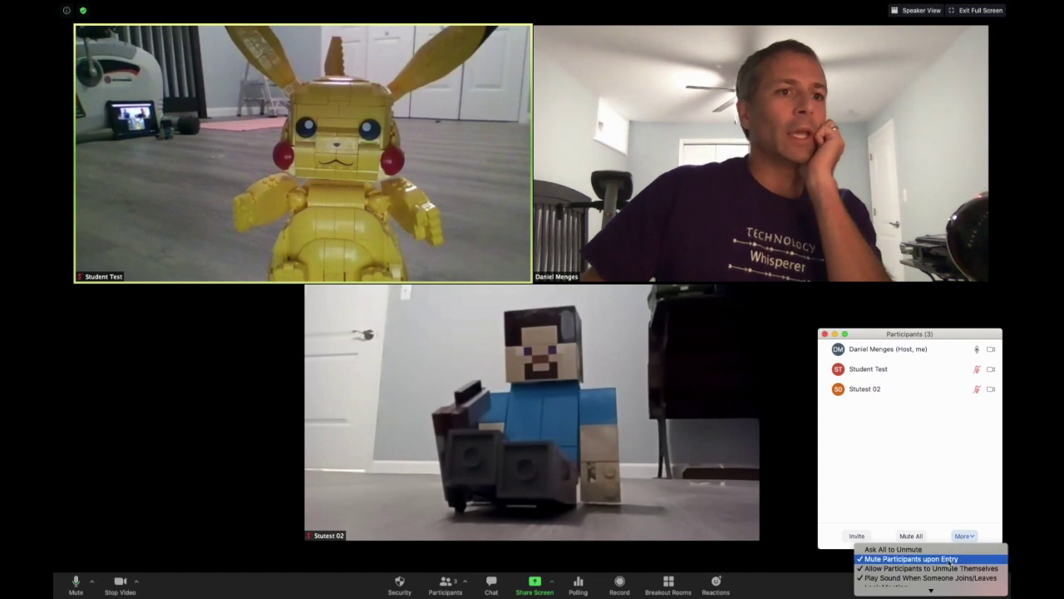
{"action": "mouse_move", "coordinate": [930, 589]}
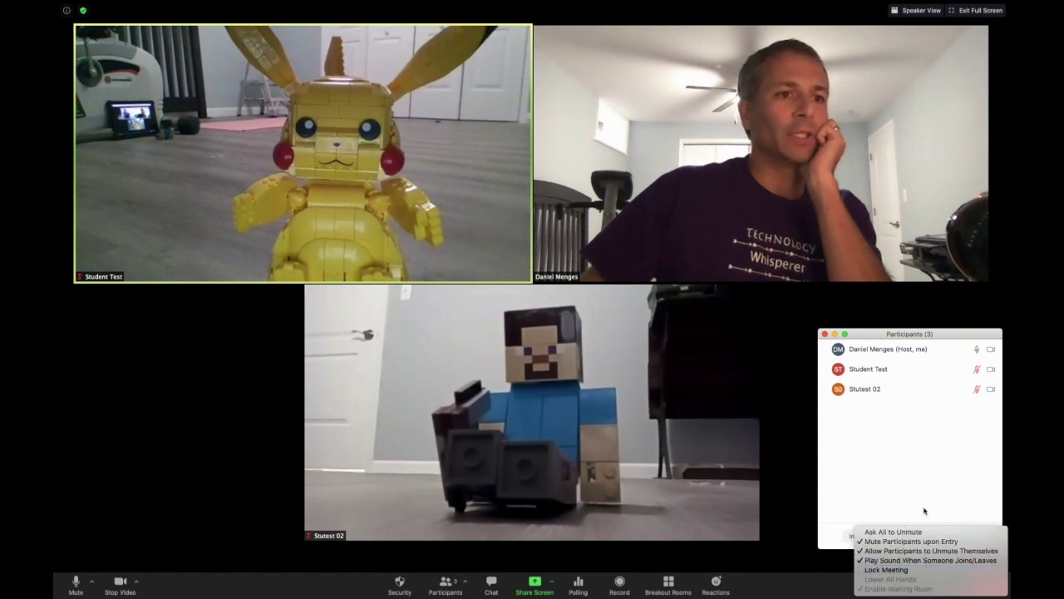
{"action": "left_click", "coordinate": [854, 400]}
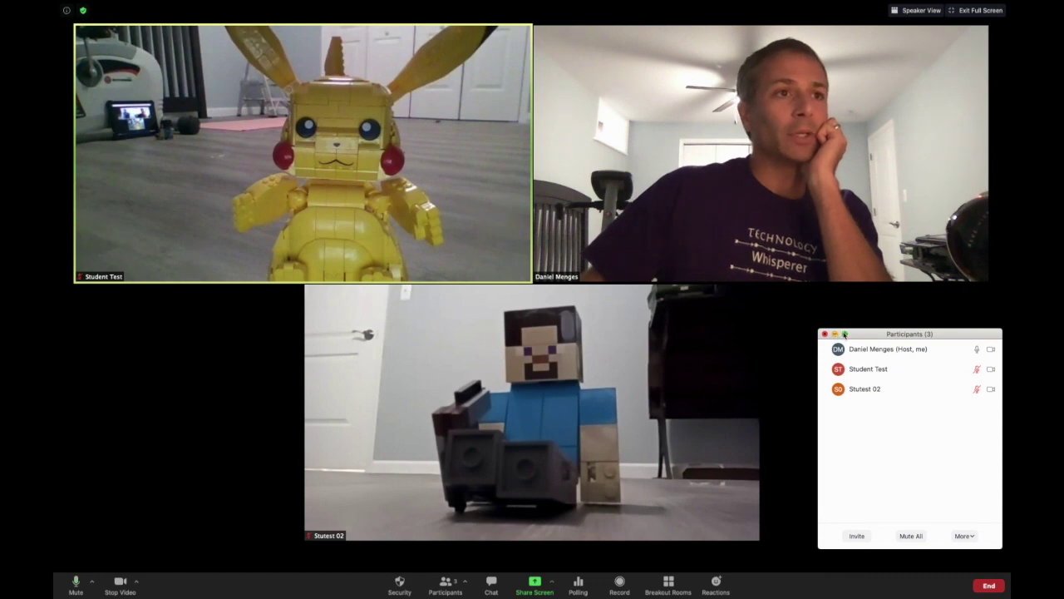
{"action": "mouse_move", "coordinate": [844, 334]}
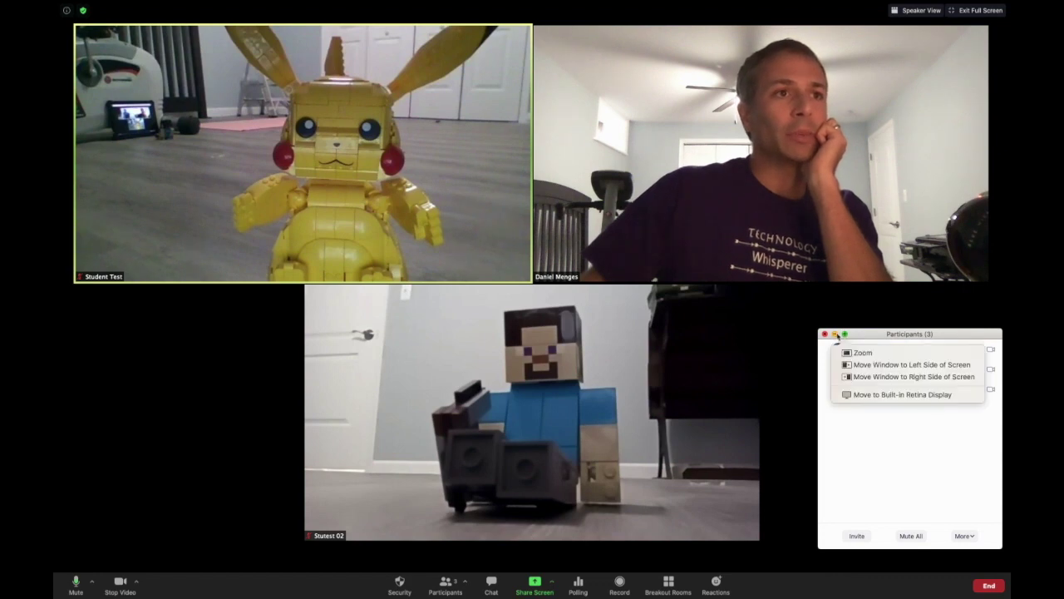
Step: Tile the Participants window on the screen's left half, maximise it, then close it
{"action": "left_click", "coordinate": [873, 365]}
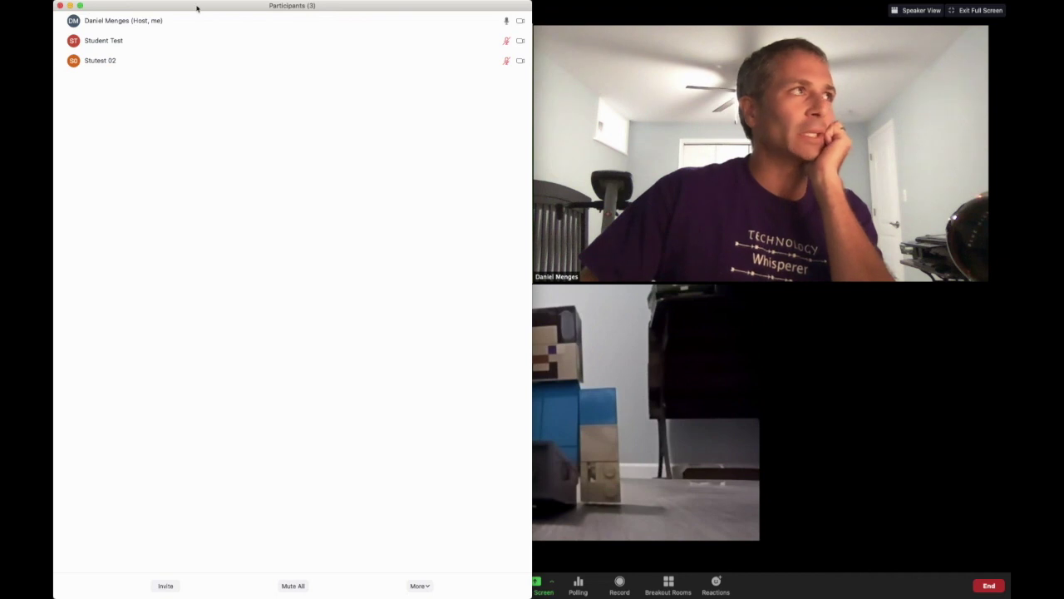
{"action": "left_click", "coordinate": [79, 5]}
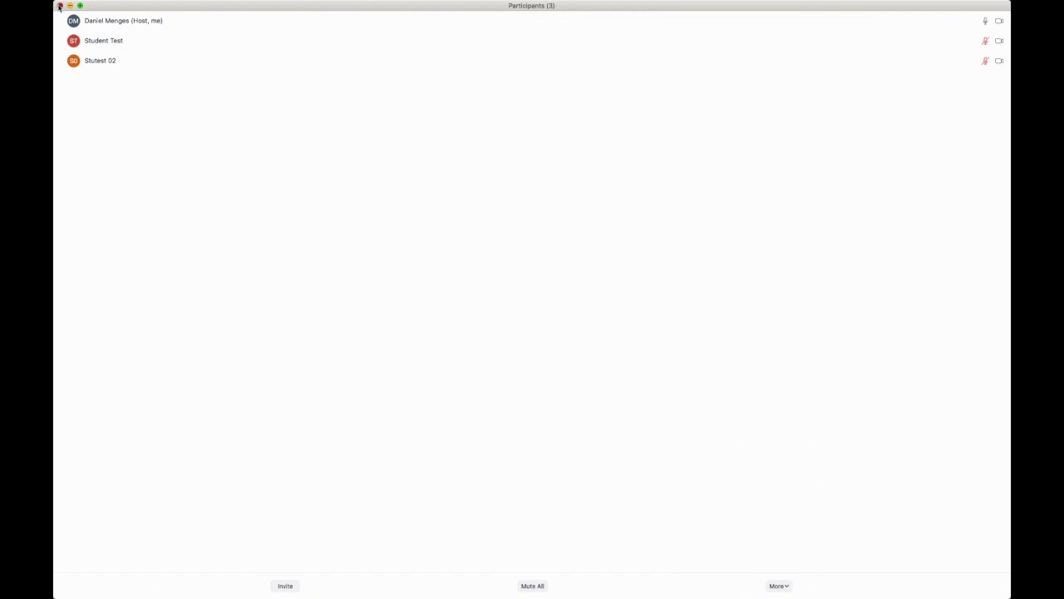
{"action": "left_click", "coordinate": [59, 6]}
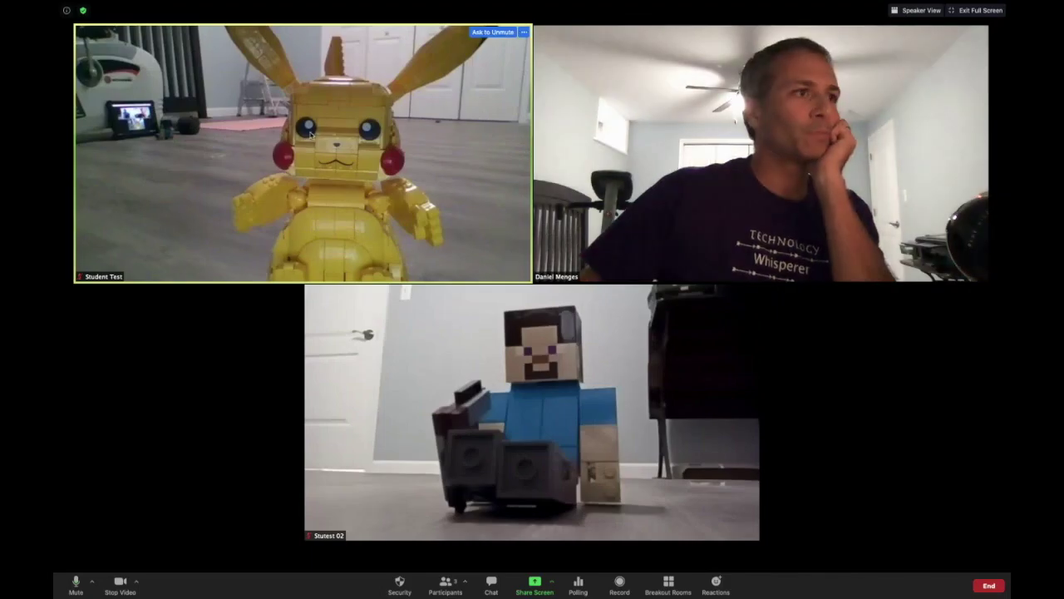
Step: Exit full screen and dock both the Chat and Participants panels beside the videos
{"action": "left_click", "coordinate": [974, 11]}
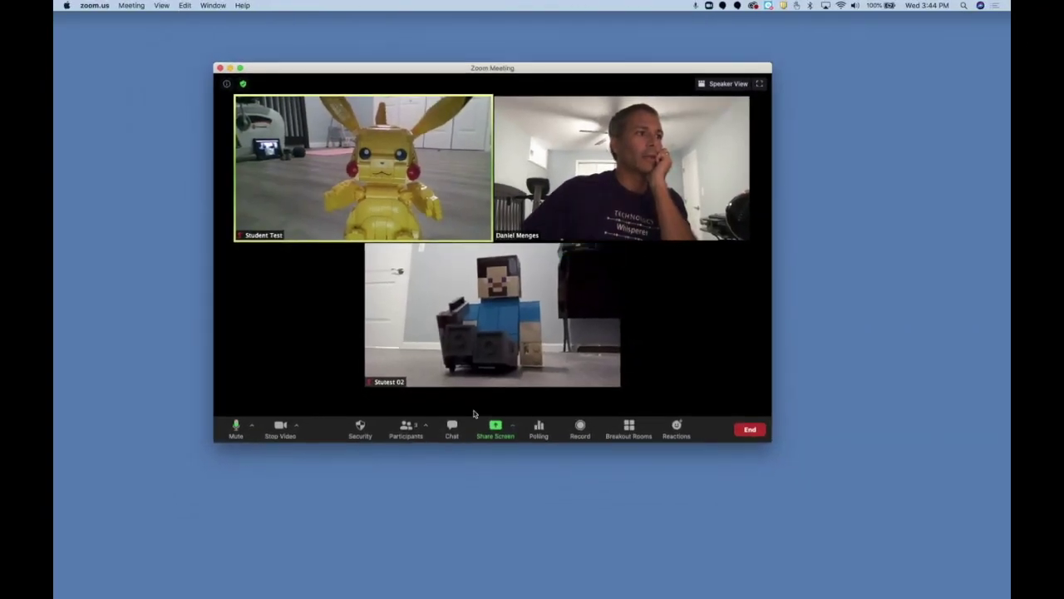
{"action": "left_click", "coordinate": [452, 428]}
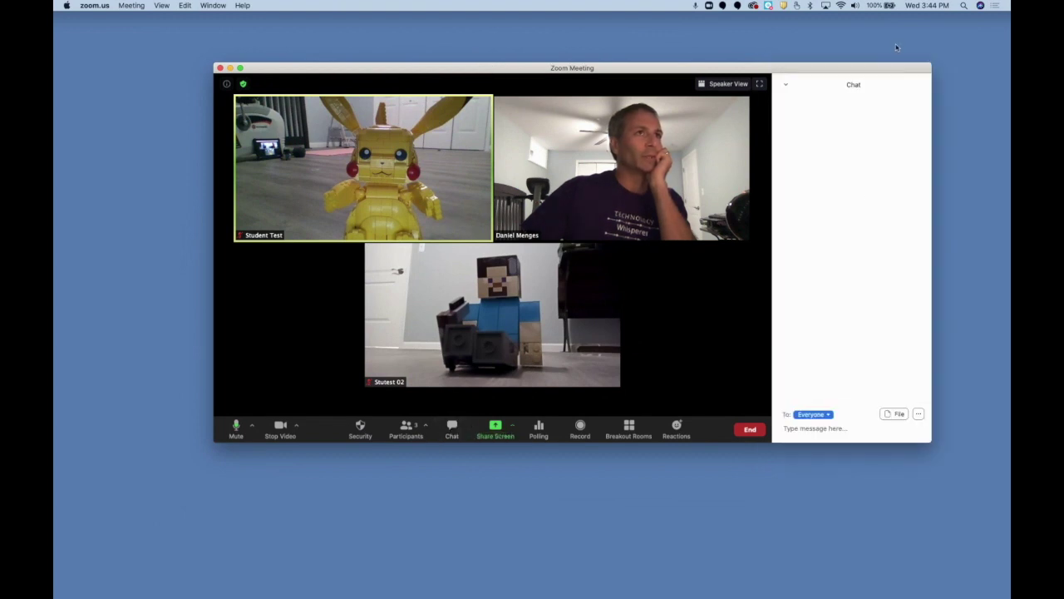
{"action": "left_click", "coordinate": [406, 430]}
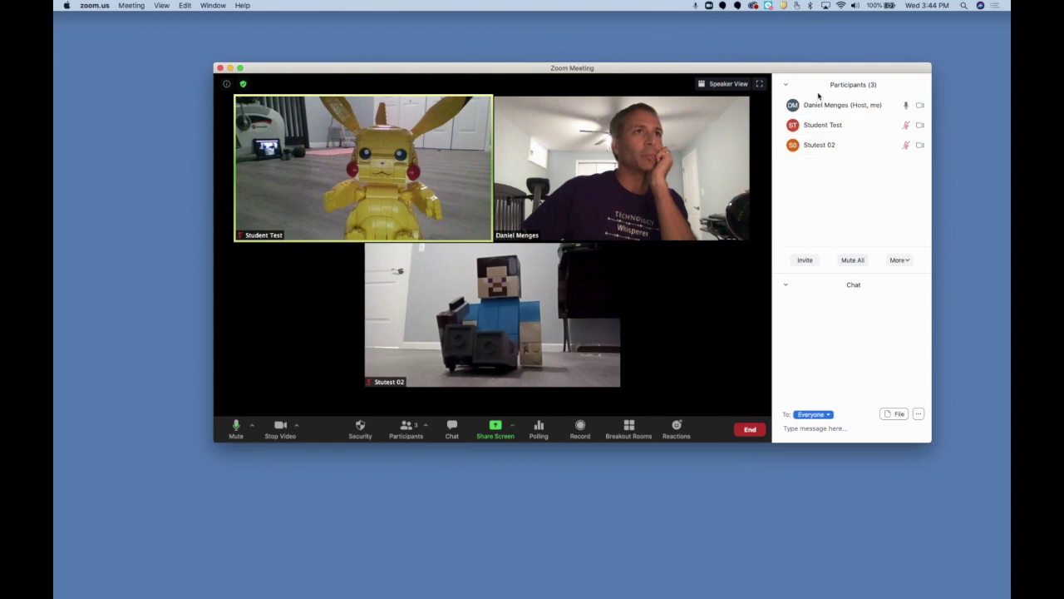
Step: Try the Participants panel options menu, then collapse and re-expand the docked Participants list
{"action": "left_click", "coordinate": [787, 84]}
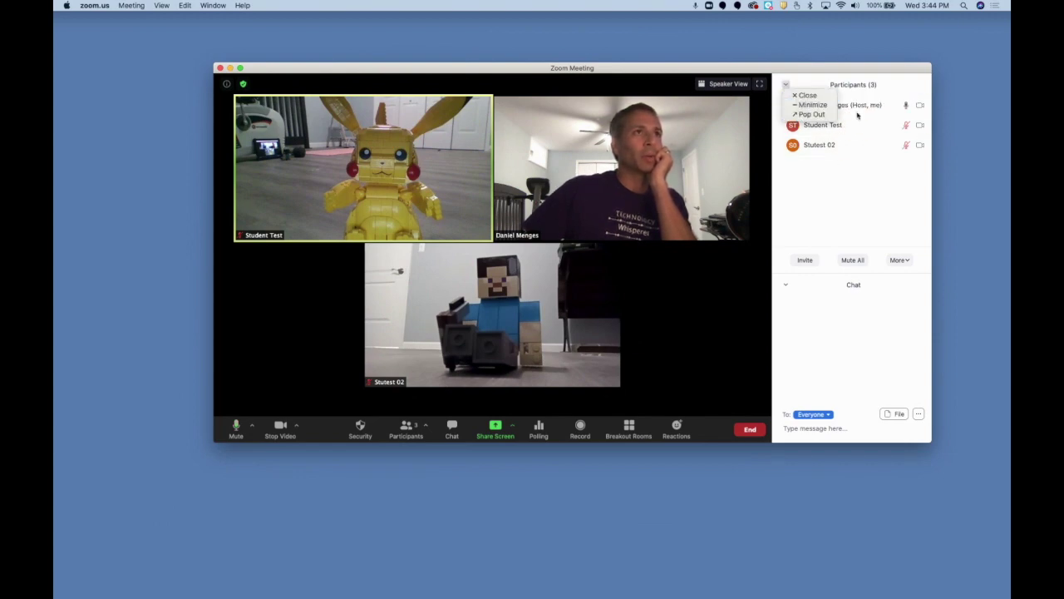
{"action": "left_click", "coordinate": [789, 87]}
{"action": "left_click", "coordinate": [787, 85]}
{"action": "left_click", "coordinate": [824, 84]}
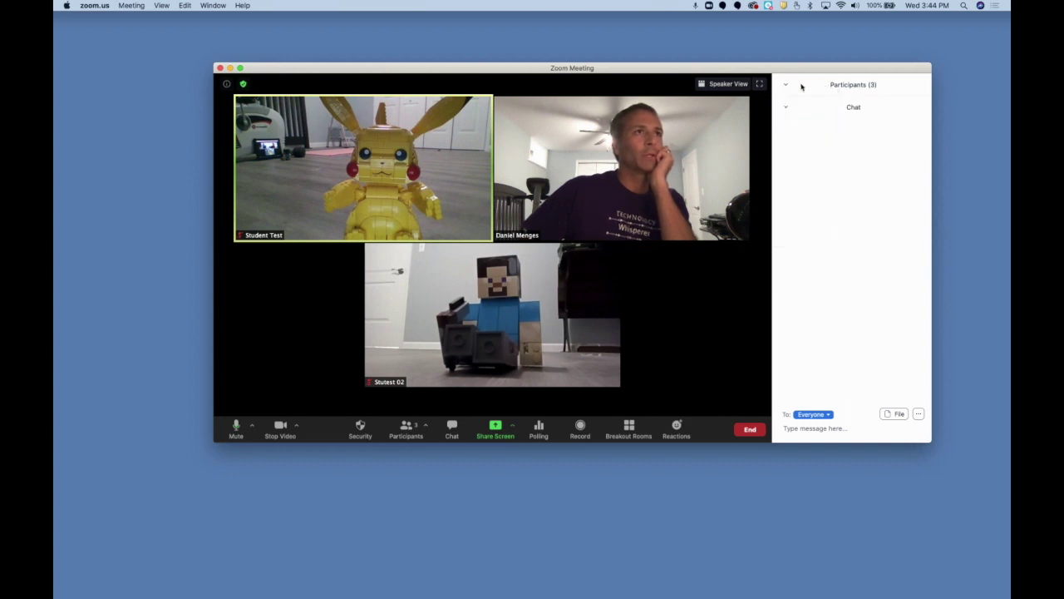
{"action": "left_click", "coordinate": [843, 86]}
{"action": "left_click", "coordinate": [849, 87]}
Step: Switch between the docked panes, ending with Participants expanded and Chat collapsed
{"action": "left_click", "coordinate": [857, 110]}
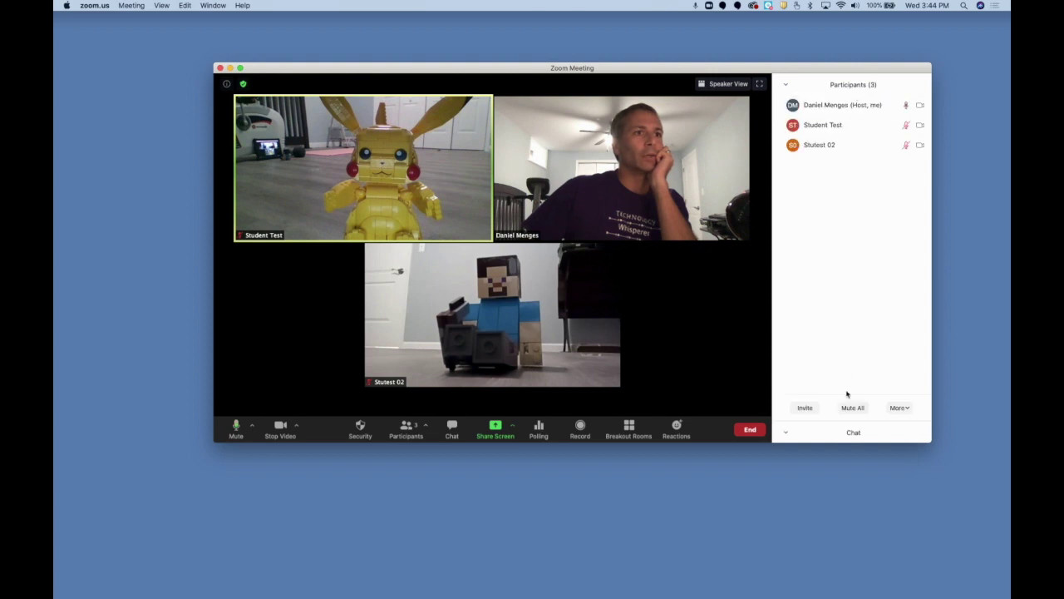
{"action": "left_click", "coordinate": [853, 431]}
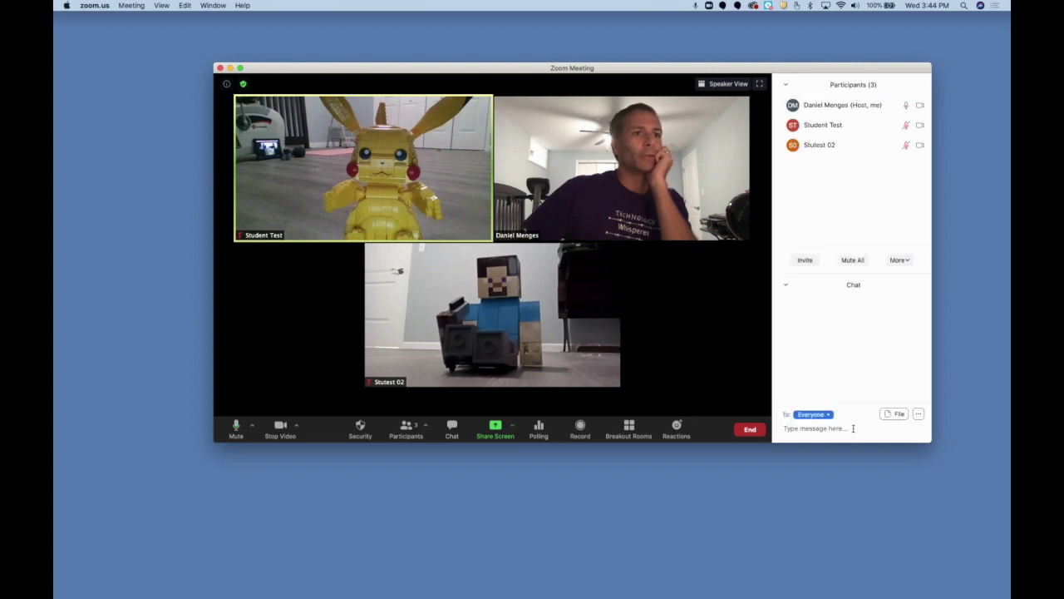
{"action": "left_click", "coordinate": [855, 287]}
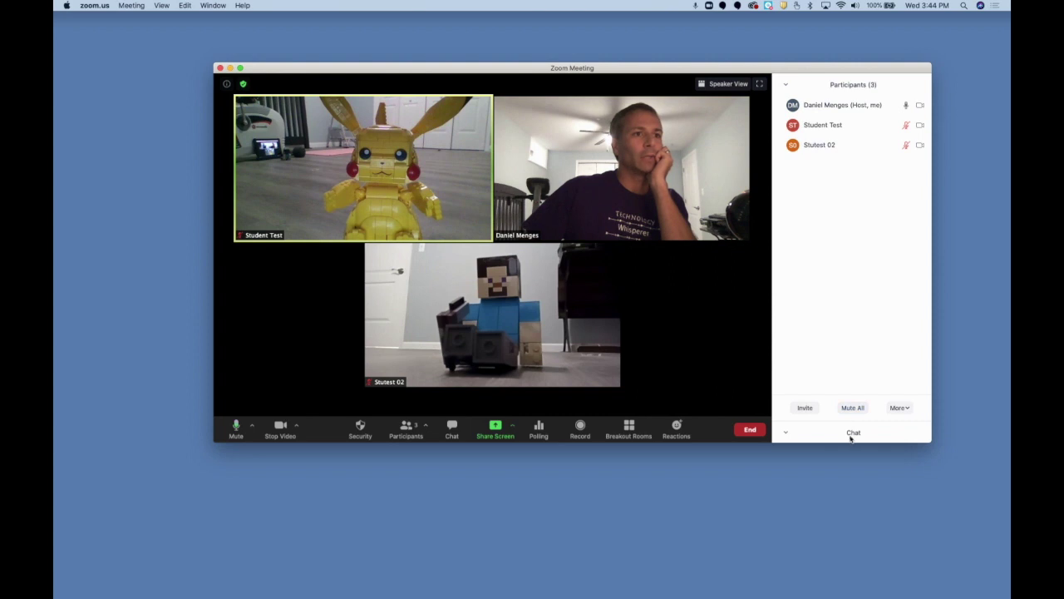
{"action": "left_click", "coordinate": [849, 85]}
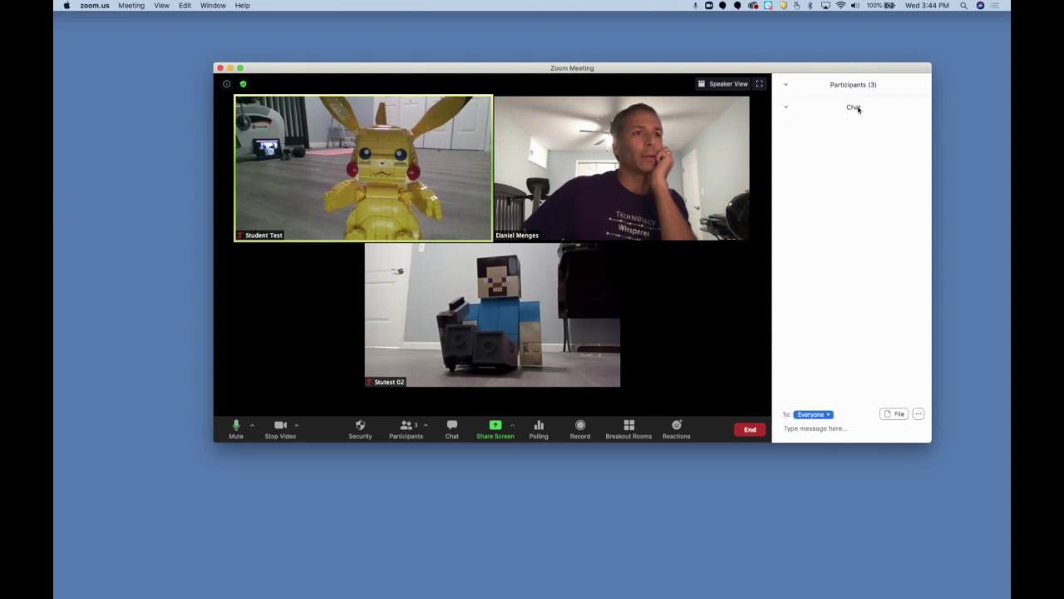
{"action": "left_click", "coordinate": [858, 108]}
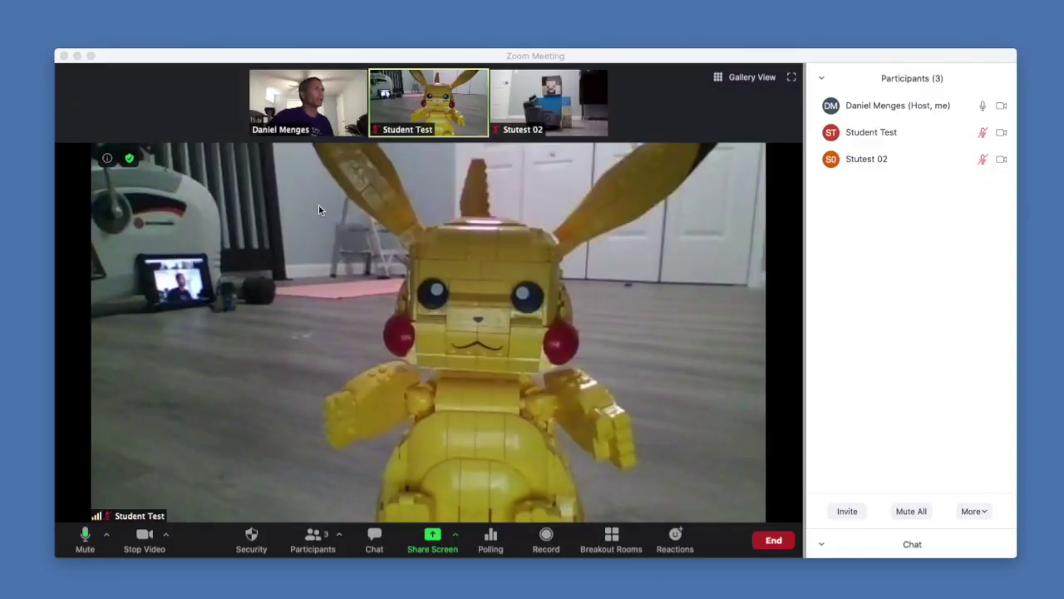
Step: Pin the Stutest 02 video to the main view
{"action": "mouse_move", "coordinate": [318, 123]}
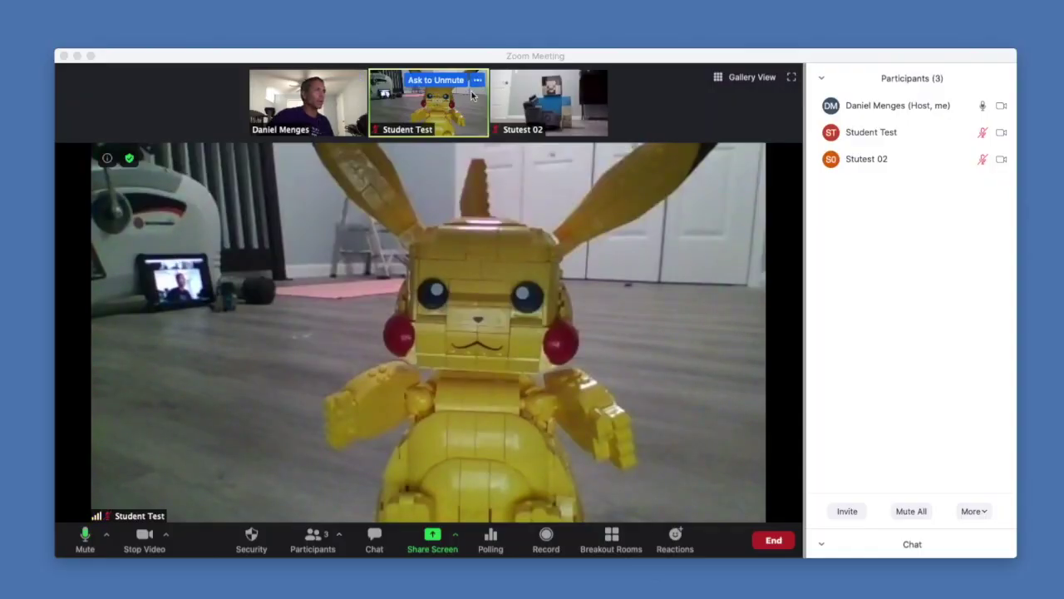
{"action": "mouse_move", "coordinate": [566, 99]}
{"action": "mouse_move", "coordinate": [409, 102]}
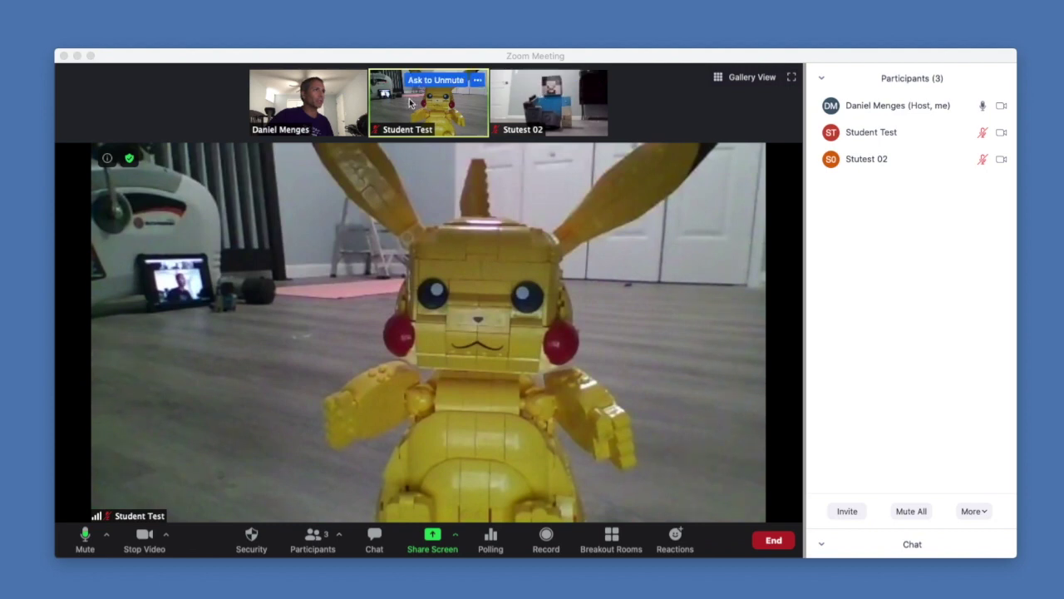
{"action": "left_click", "coordinate": [478, 81]}
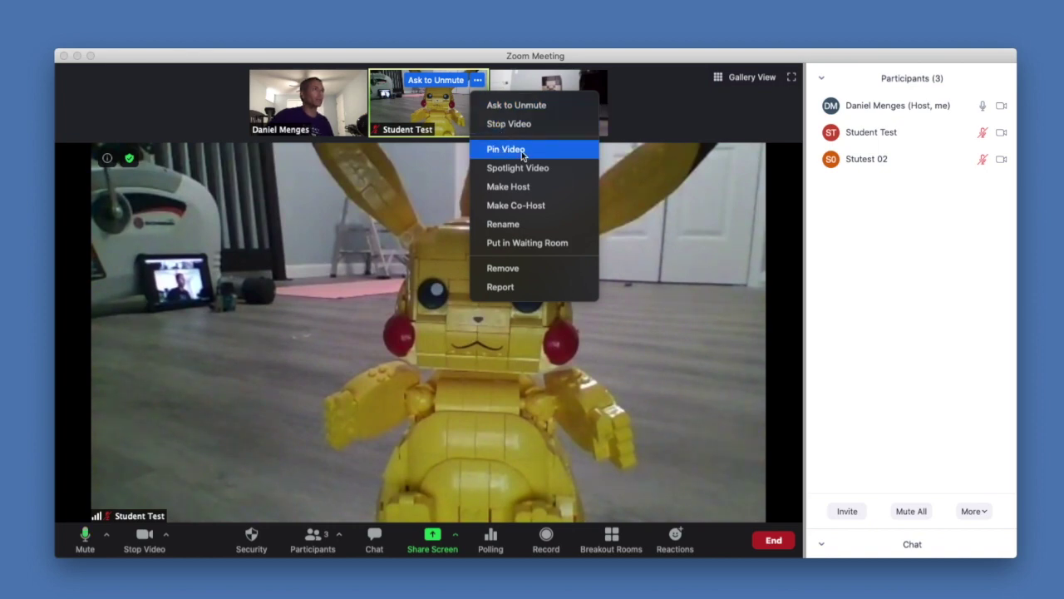
{"action": "left_click", "coordinate": [598, 79]}
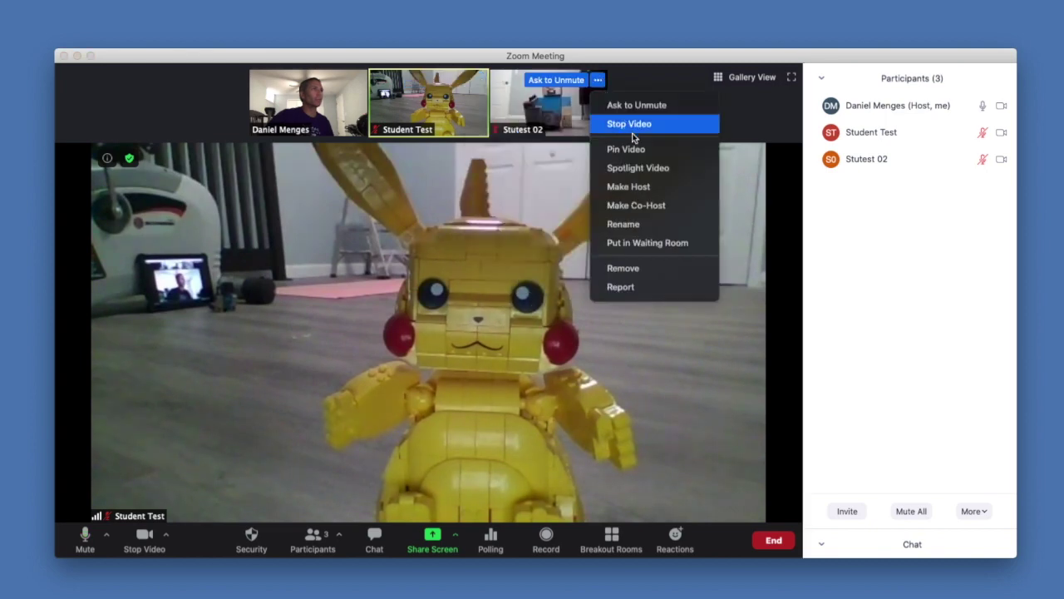
{"action": "left_click", "coordinate": [642, 155]}
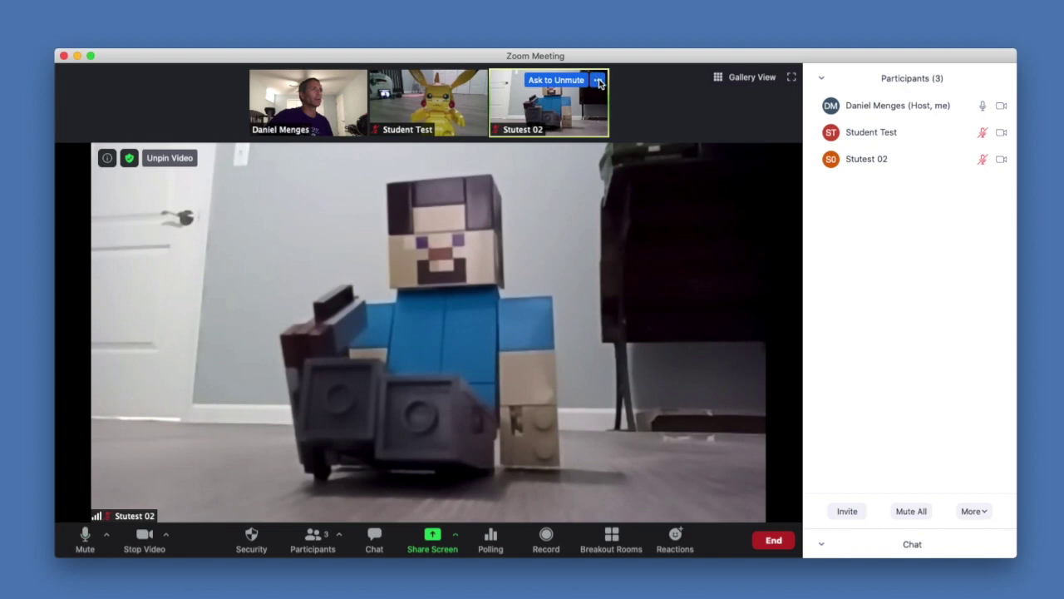
Step: Unpin the Stutest 02 video, then spotlight it for everyone
{"action": "left_click", "coordinate": [597, 81]}
{"action": "left_click", "coordinate": [627, 149]}
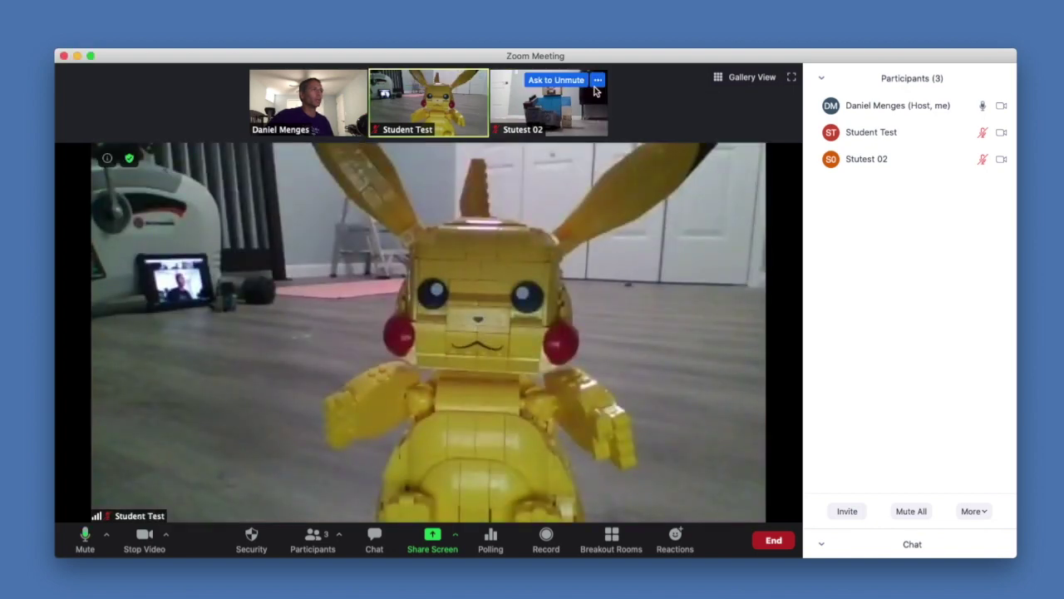
{"action": "left_click", "coordinate": [598, 81]}
{"action": "left_click", "coordinate": [631, 170]}
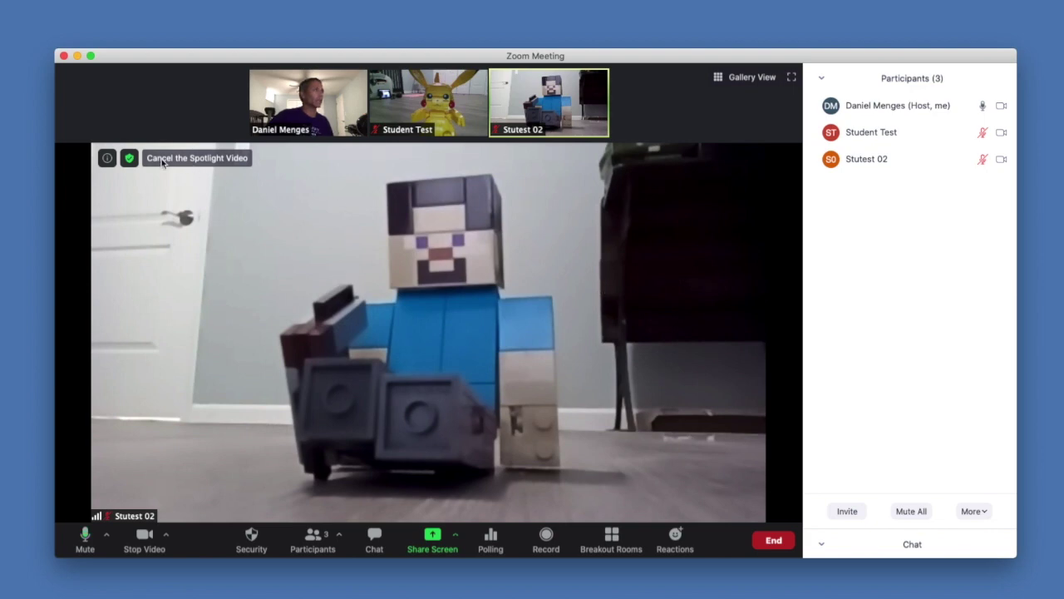
Step: Choose Cancel the Spotlight Video from the Stutest 02 thumbnail's options menu
{"action": "mouse_move", "coordinate": [574, 100]}
{"action": "left_click", "coordinate": [598, 80]}
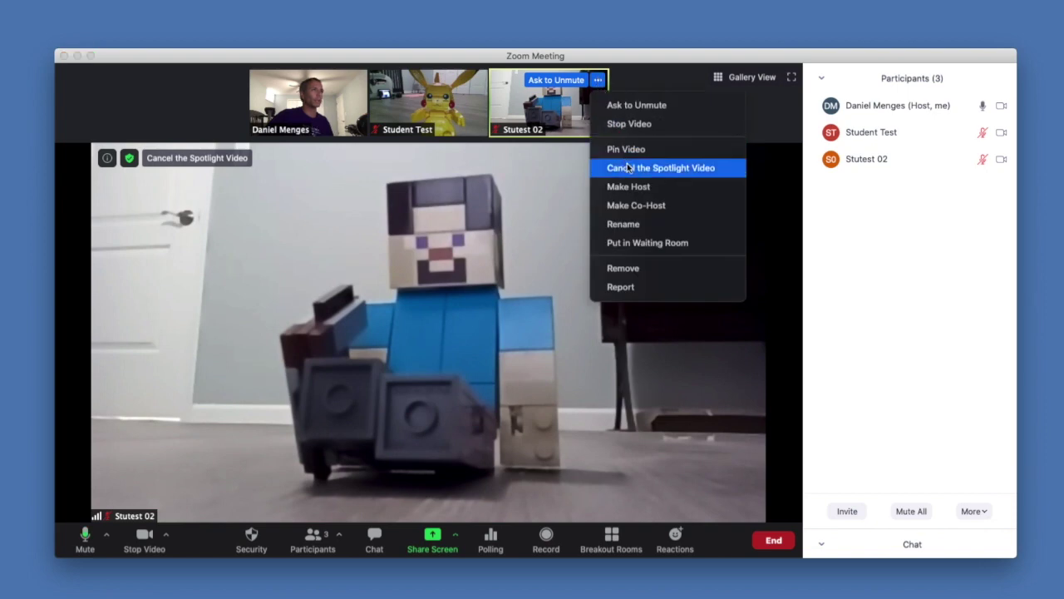
{"action": "left_click", "coordinate": [588, 77]}
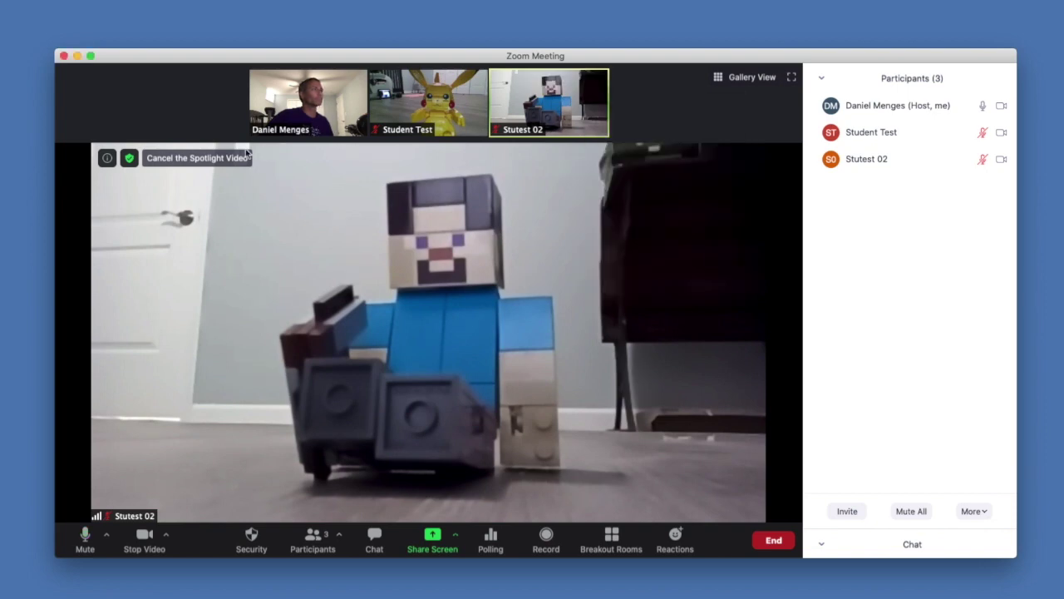
{"action": "right_click", "coordinate": [329, 125]}
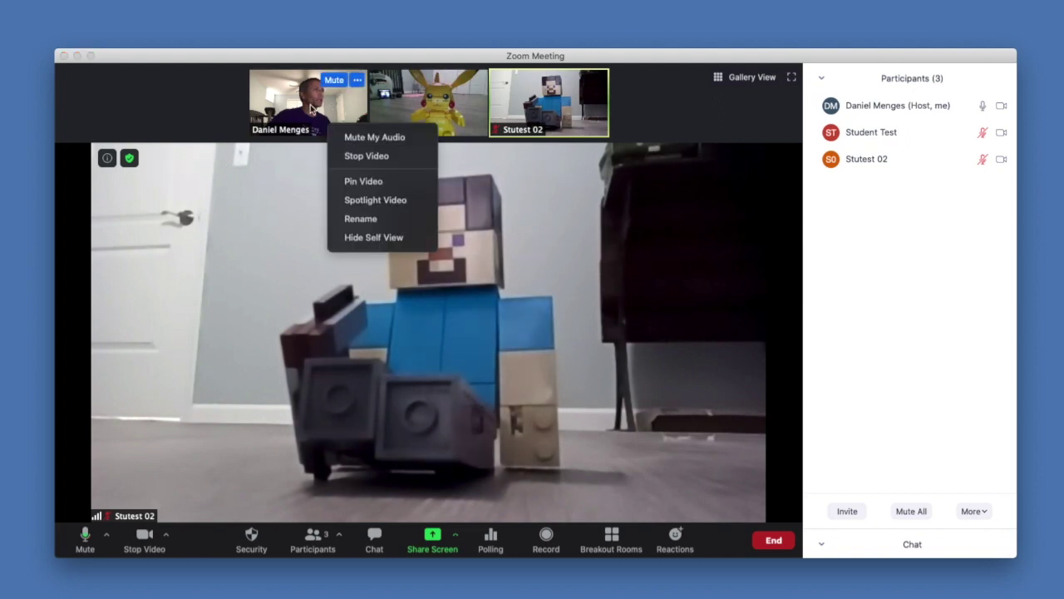
{"action": "left_click", "coordinate": [373, 239]}
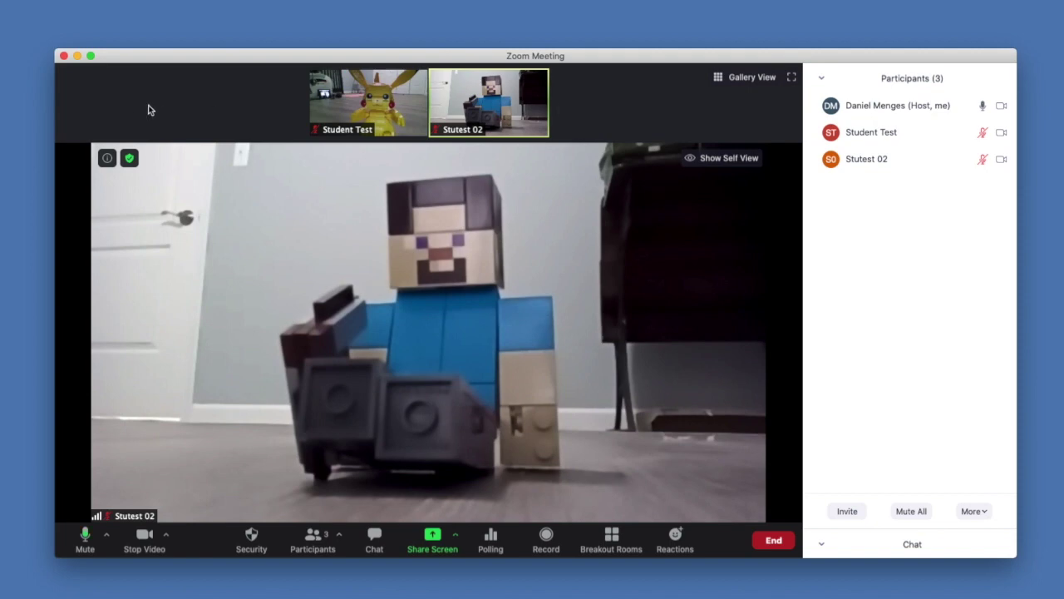
{"action": "mouse_move", "coordinate": [528, 110]}
{"action": "left_click", "coordinate": [736, 160]}
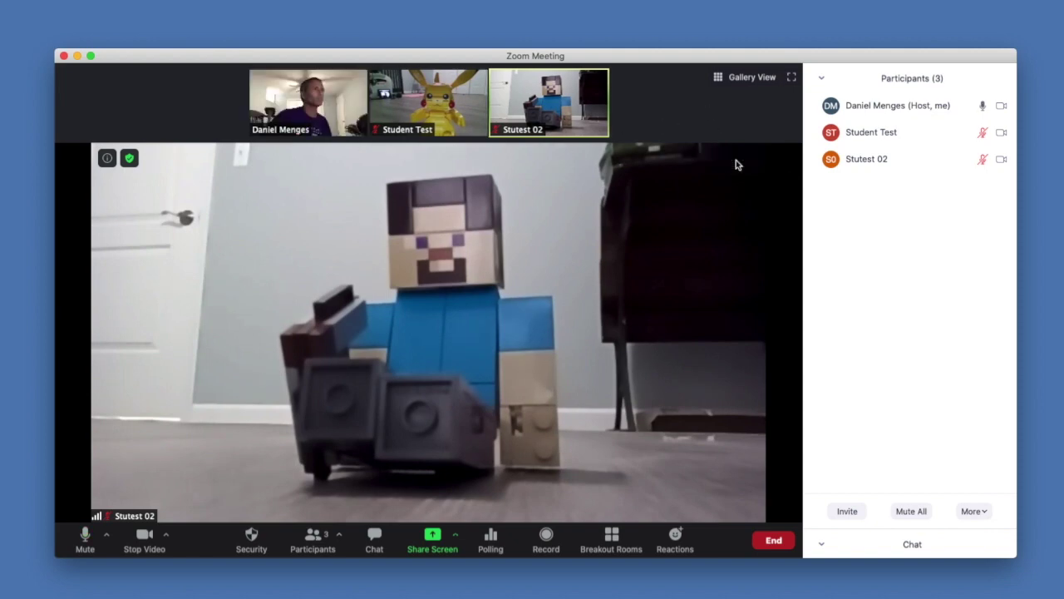
{"action": "mouse_move", "coordinate": [307, 106]}
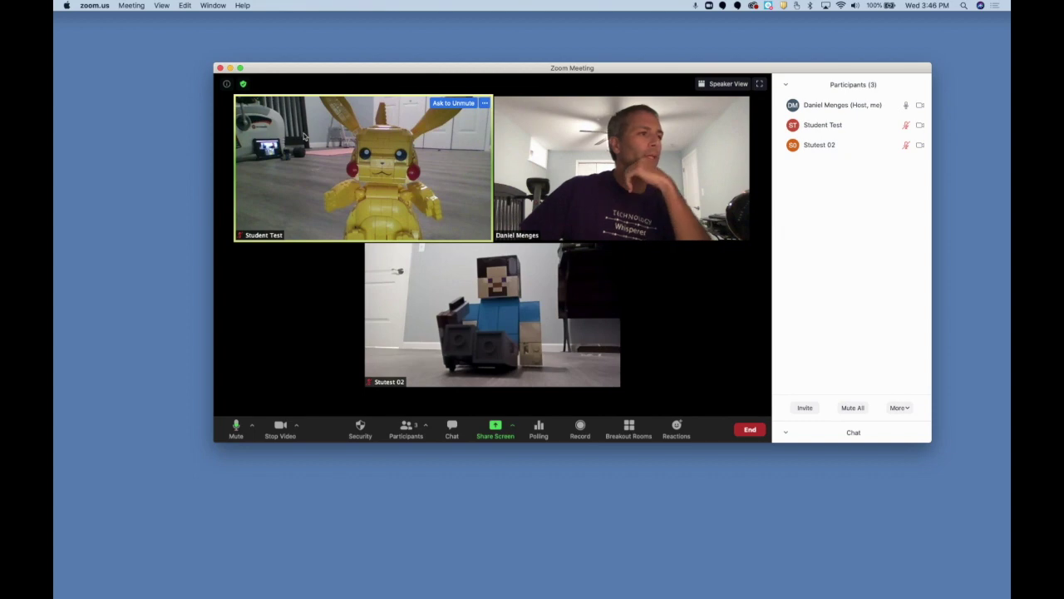
Step: Return the meeting to gallery view, showing all three participants' videos side by side
{"action": "mouse_move", "coordinate": [472, 284]}
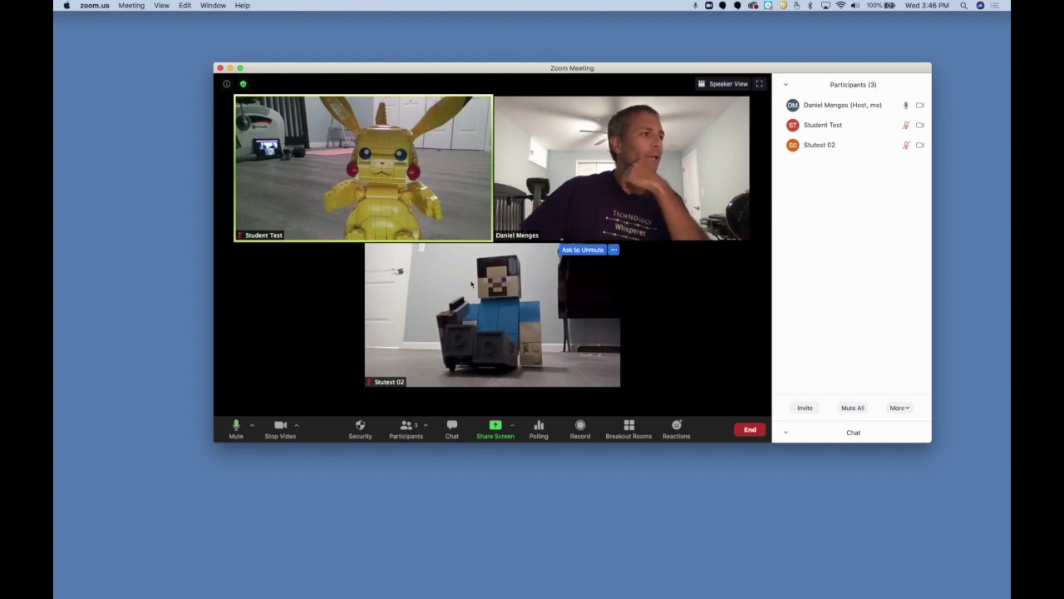